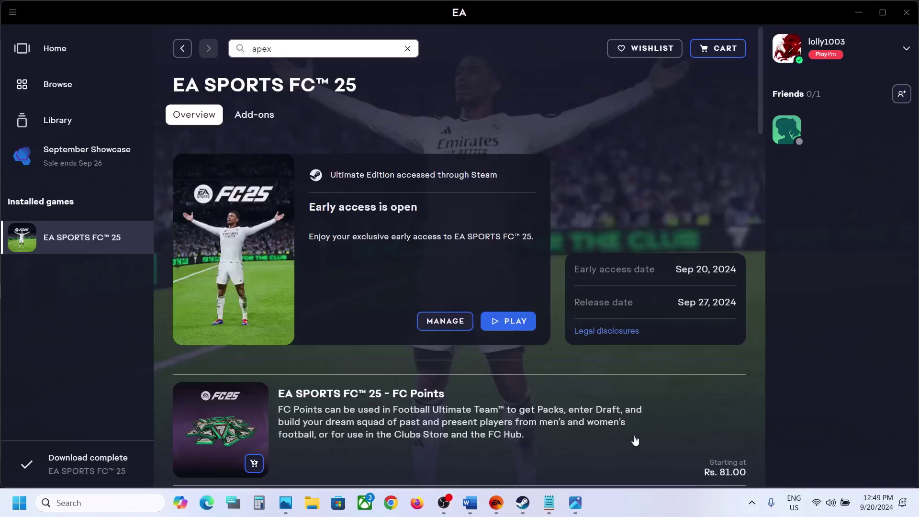
# - View the EA AntiCheat service error screenshot in Photos, then switch to Steam's EA SPORTS FC 25 page
pyautogui.click(577, 503)
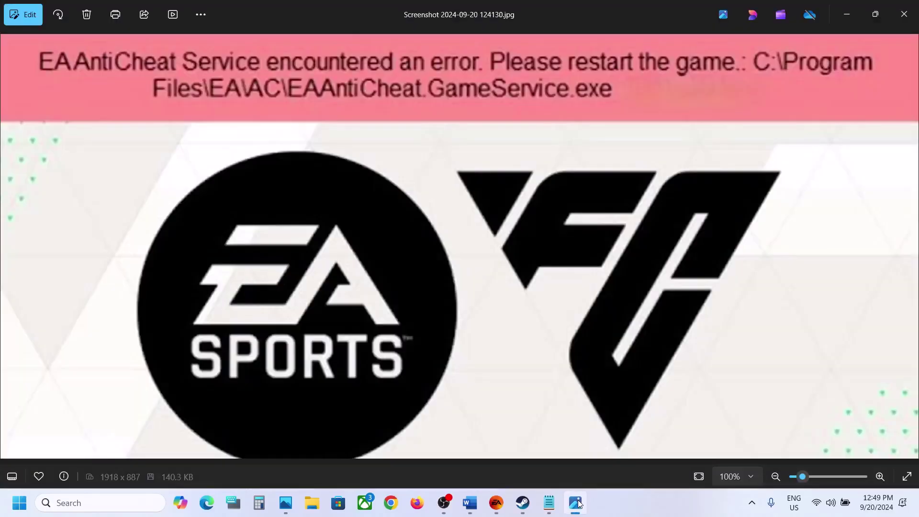
pyautogui.click(844, 9)
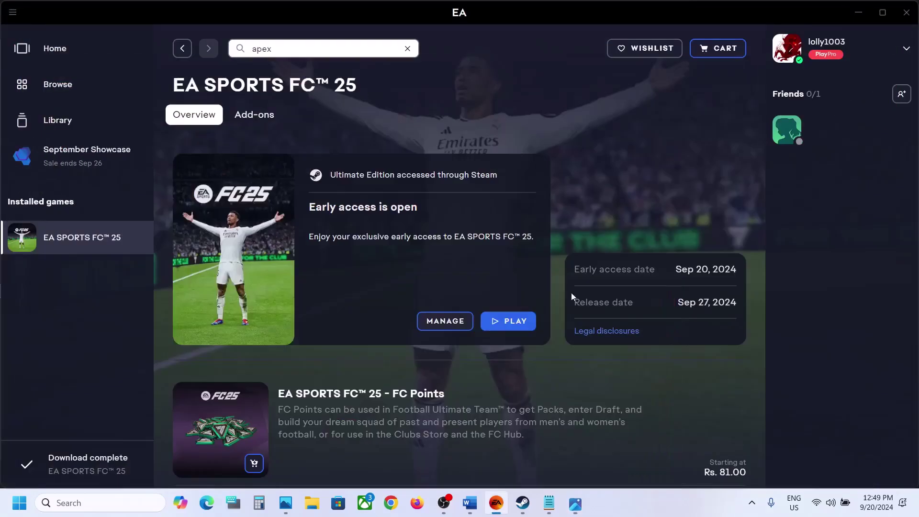
pyautogui.click(523, 502)
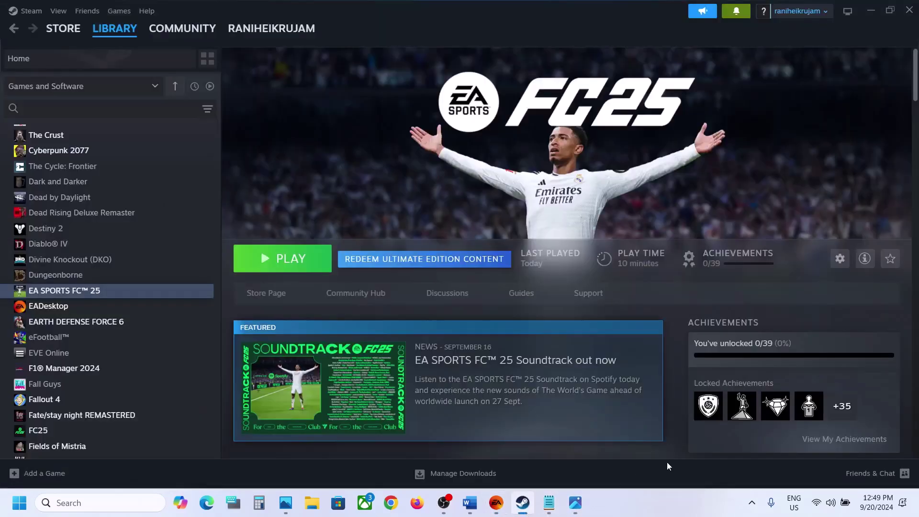
pyautogui.click(470, 502)
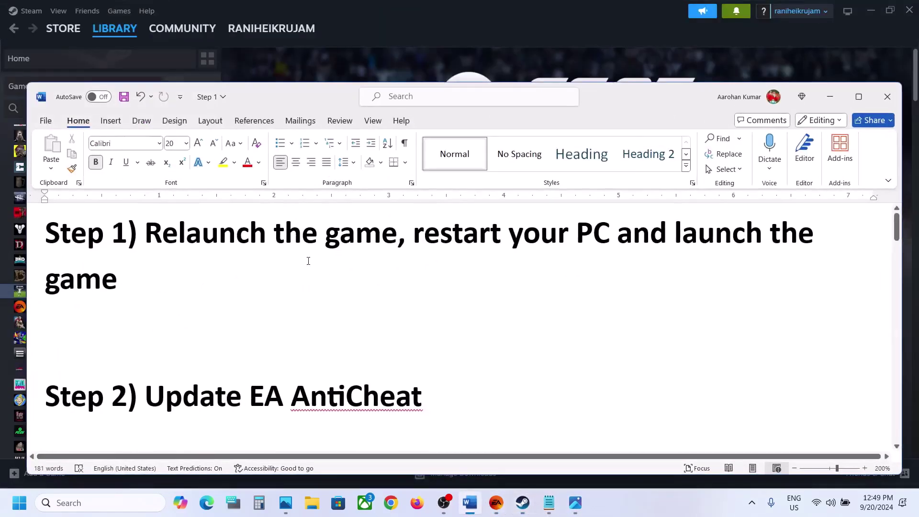
pyautogui.moveTo(150, 234); pyautogui.dragTo(387, 238)
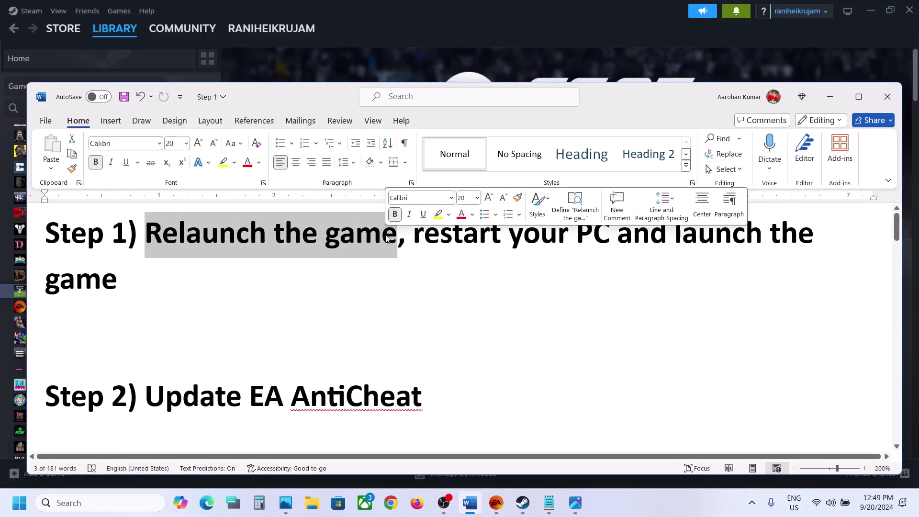
pyautogui.moveTo(420, 235); pyautogui.dragTo(617, 235)
pyautogui.moveTo(128, 266); pyautogui.dragTo(156, 228)
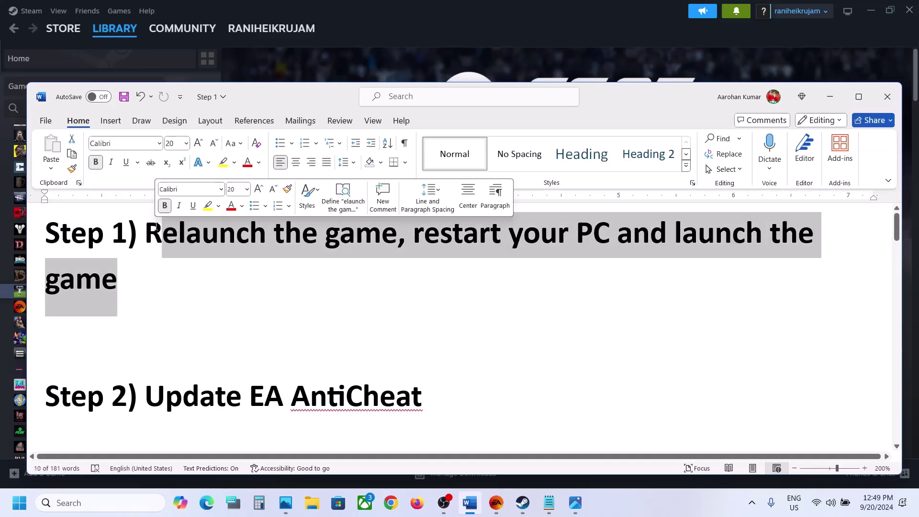
pyautogui.moveTo(148, 385); pyautogui.dragTo(422, 400)
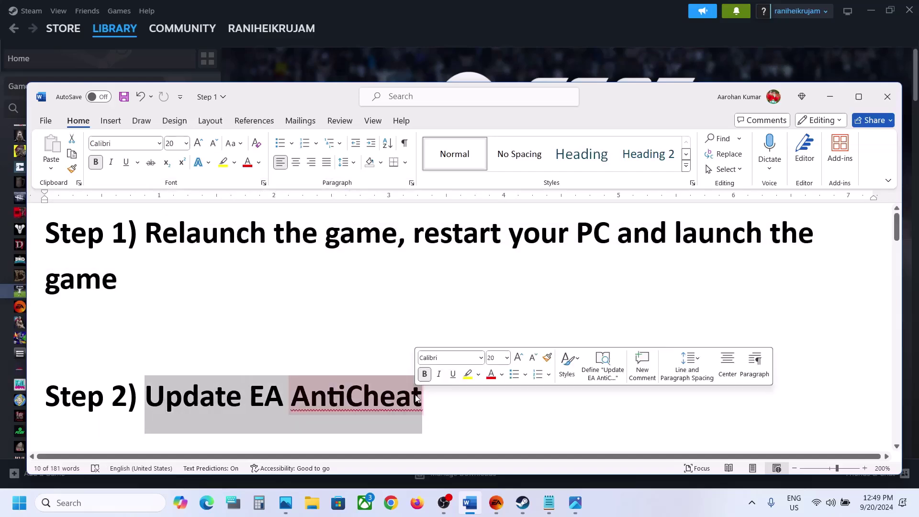
pyautogui.click(842, 99)
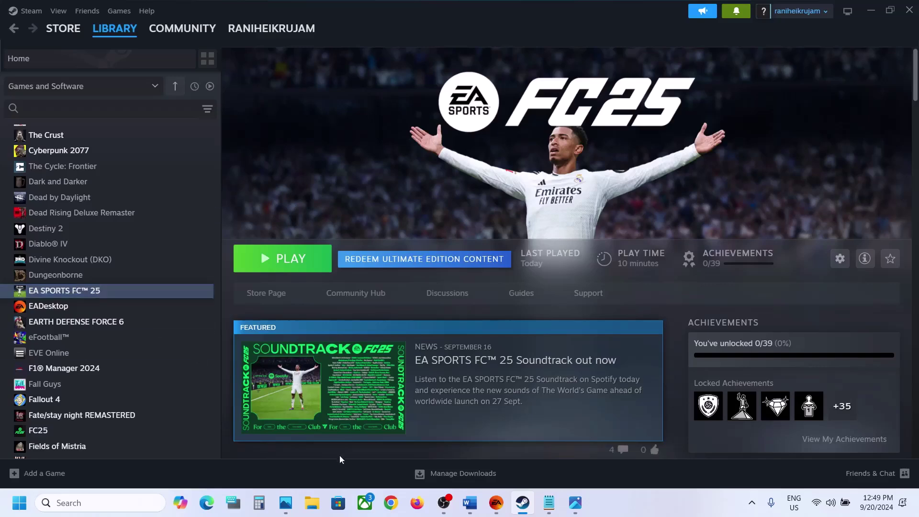
# - Open File Explorer and go to the Program Files folder on OS (C:)
pyautogui.click(309, 509)
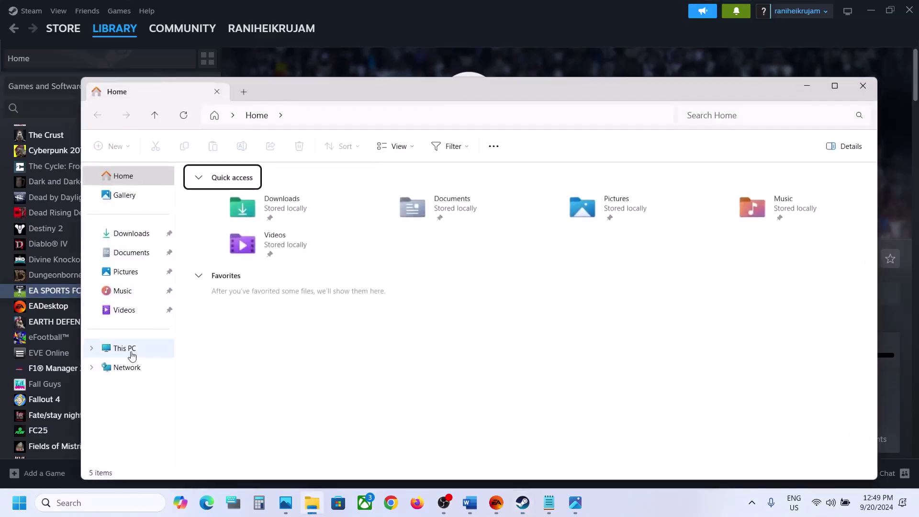
pyautogui.click(126, 349)
pyautogui.doubleClick(284, 204)
pyautogui.scroll(-2, 279, 349)
pyautogui.doubleClick(221, 336)
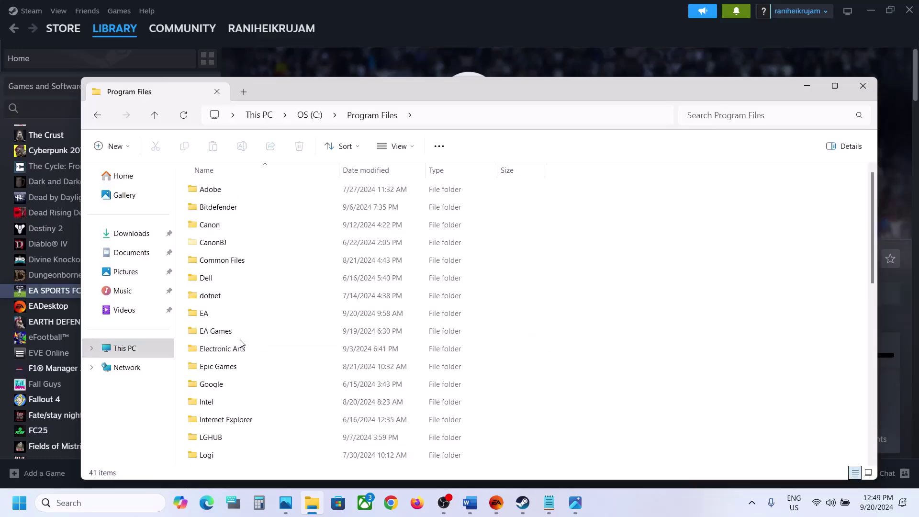
# - Open EA Games > EA SPORTS FC 25 > __Installer > EAAntiCheat and select EAAntiCheat.Installer
pyautogui.scroll(-2, 239, 341)
pyautogui.doubleClick(233, 237)
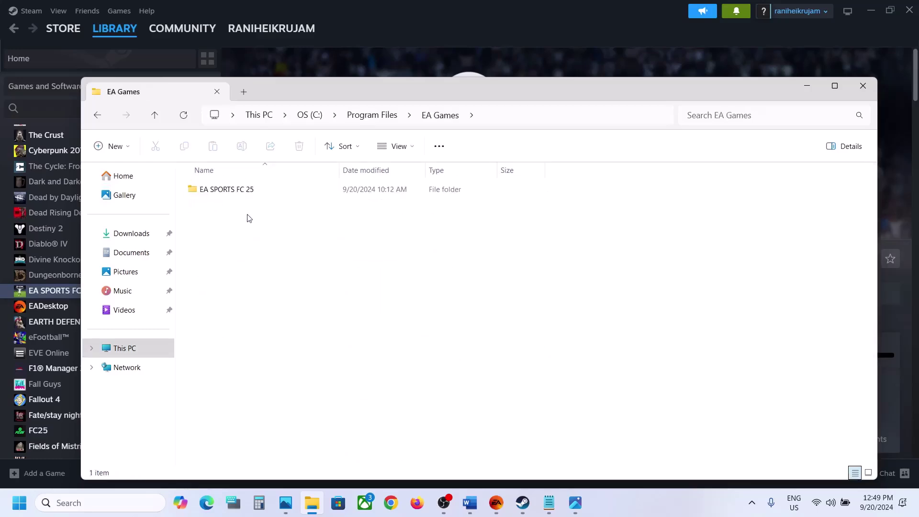
pyautogui.doubleClick(235, 192)
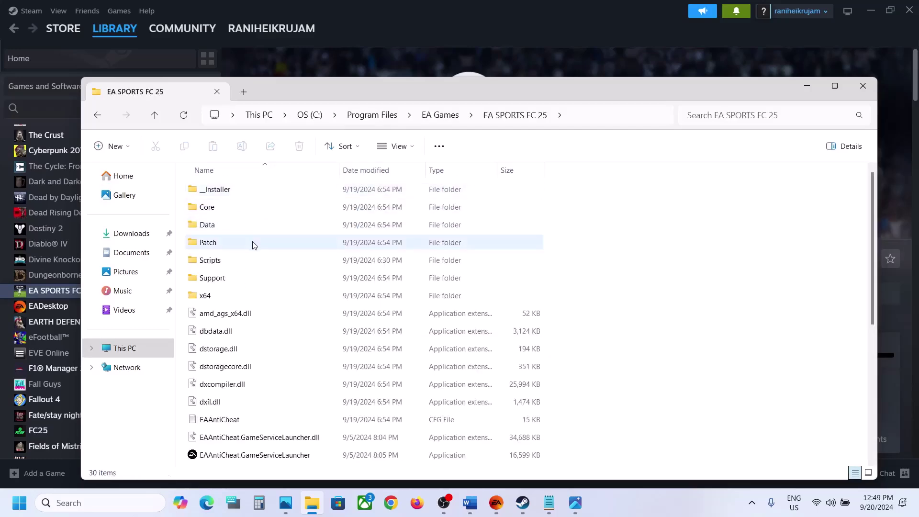
pyautogui.doubleClick(224, 191)
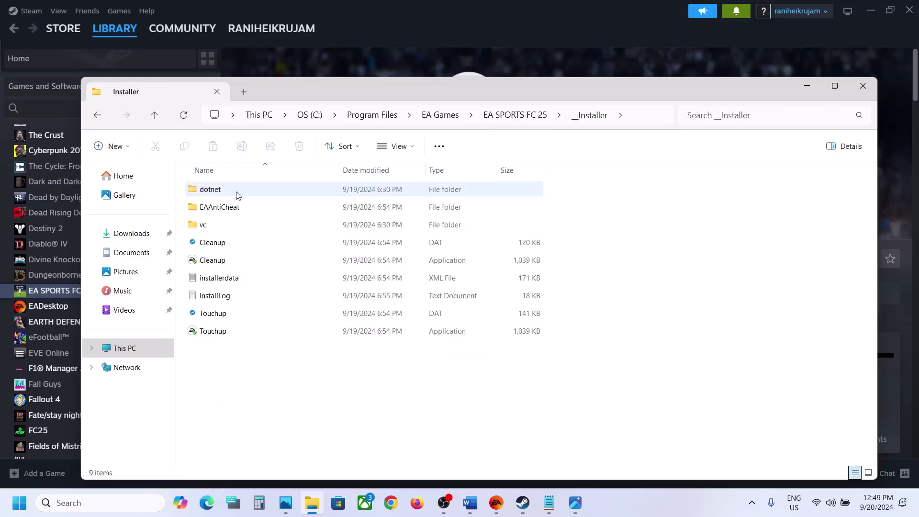
pyautogui.click(230, 211)
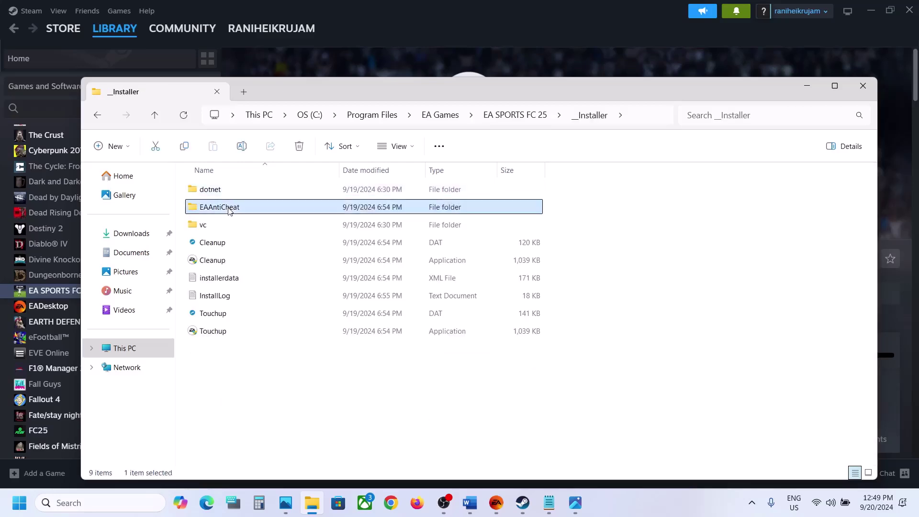
pyautogui.doubleClick(229, 211)
pyautogui.click(244, 191)
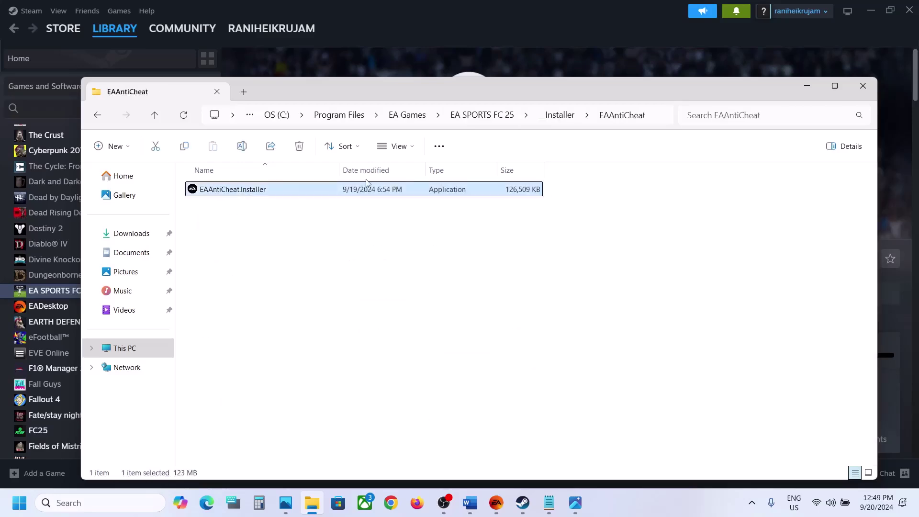
# - Open EA SPORTS FC 25's local files from its Steam library entry
pyautogui.click(807, 86)
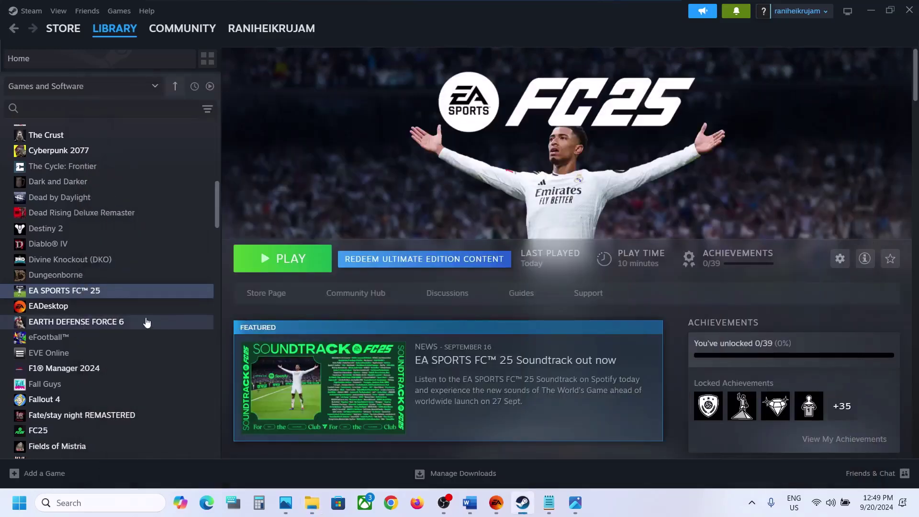
pyautogui.rightClick(110, 298)
pyautogui.moveTo(163, 370)
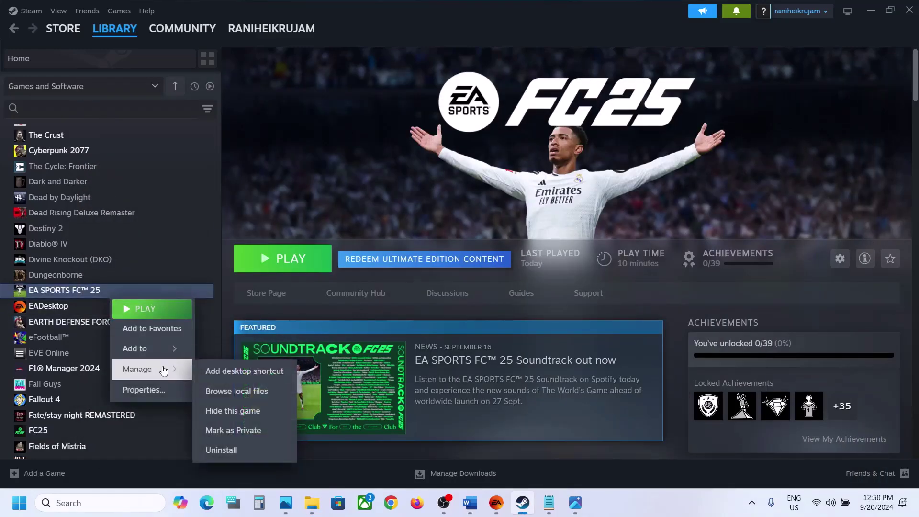
pyautogui.click(234, 390)
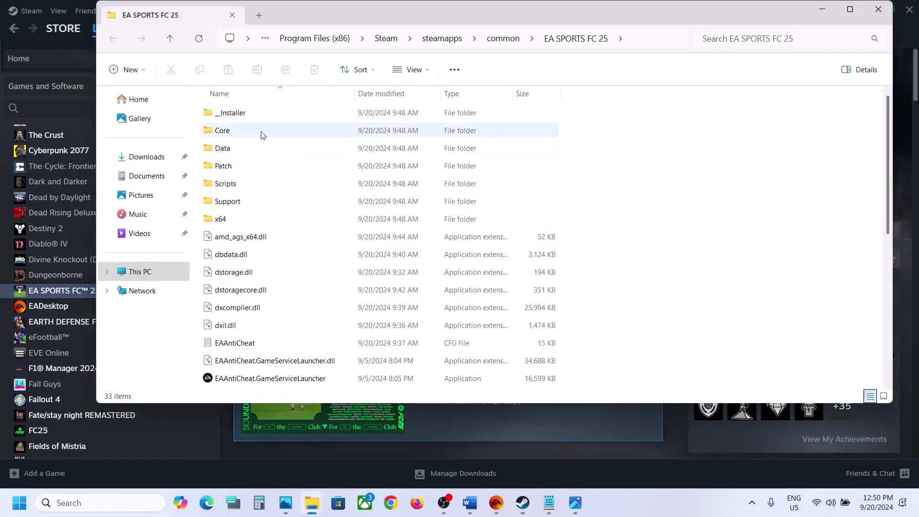
# - Run EAAntiCheat.Installer from __Installer\EAAntiCheat as administrator
pyautogui.doubleClick(251, 118)
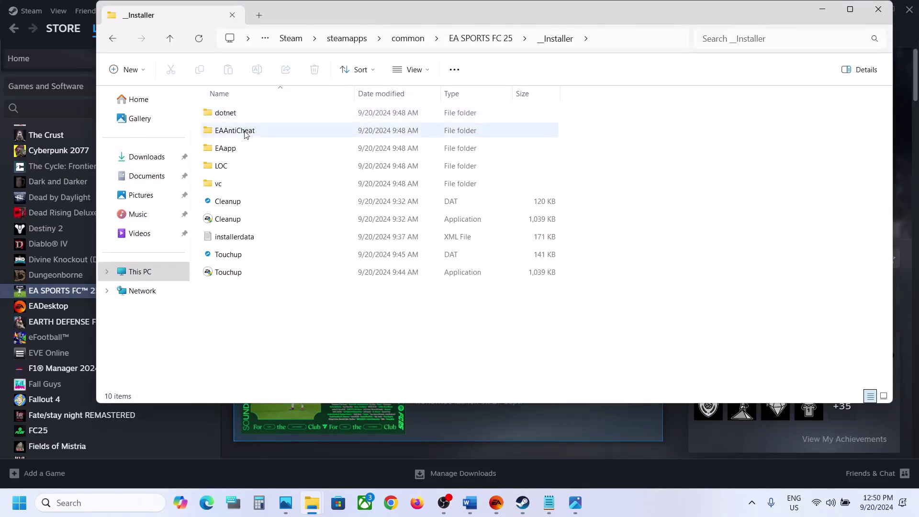
pyautogui.doubleClick(245, 131)
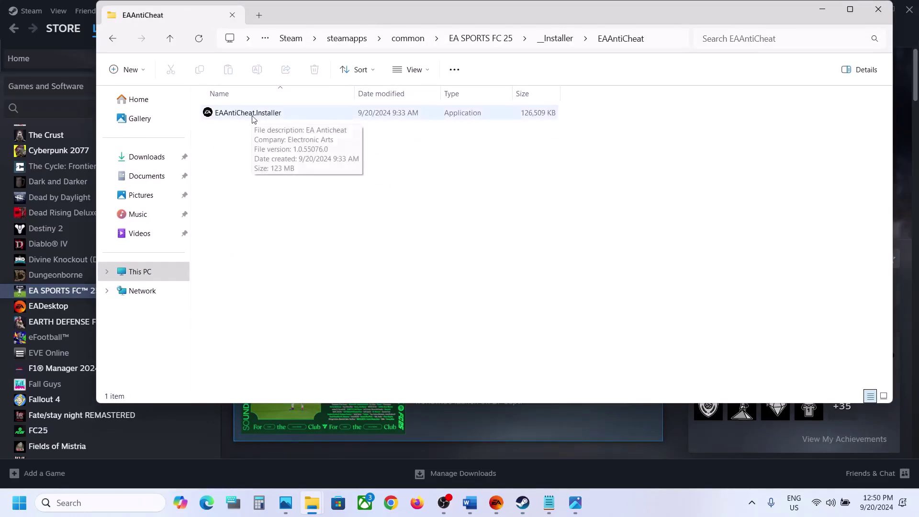
pyautogui.click(253, 118)
pyautogui.rightClick(252, 119)
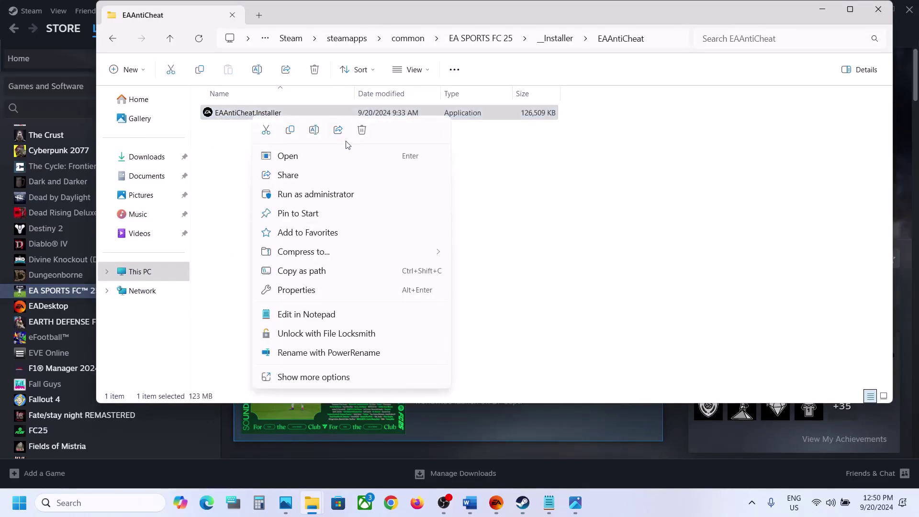
pyautogui.click(306, 194)
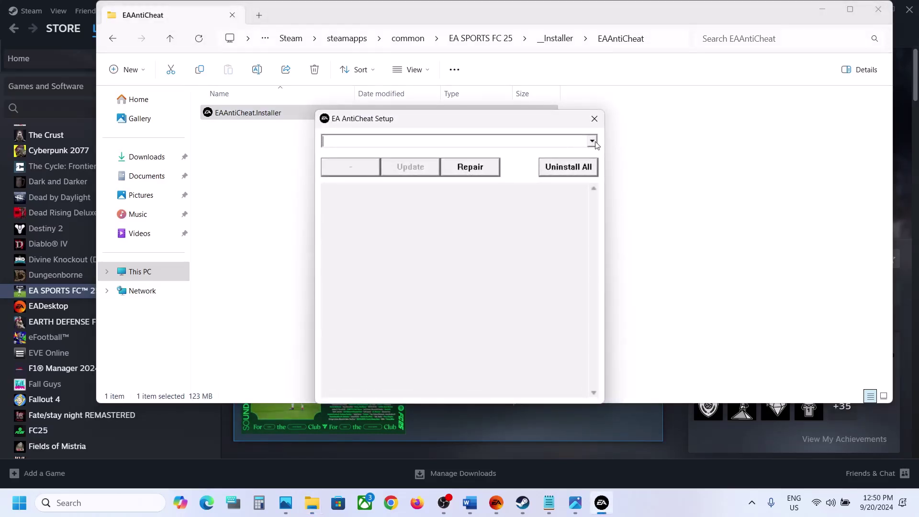
# - Update the anti-cheat for (Installed) FC 24
pyautogui.click(593, 141)
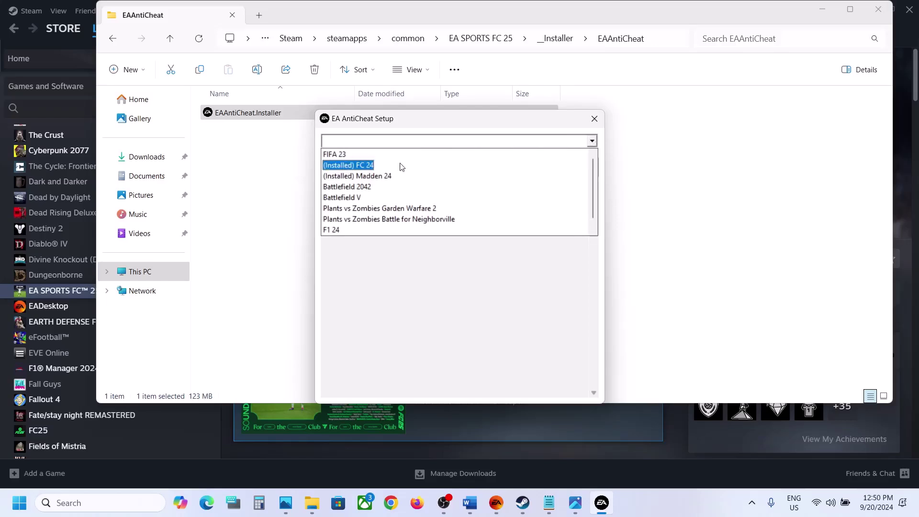
pyautogui.click(355, 166)
pyautogui.click(425, 170)
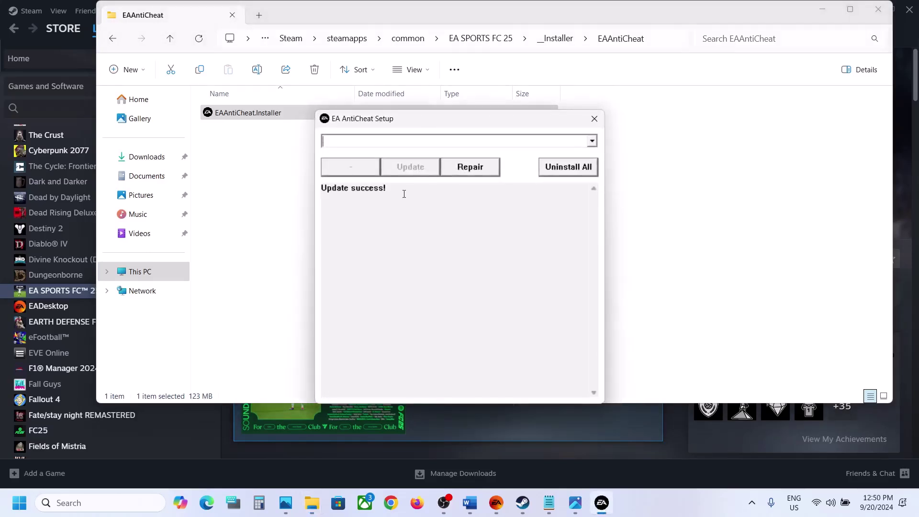
# - Update the anti-cheat for (Installed) FC 25 until no update is required, then show Word's Step 3
pyautogui.click(592, 143)
pyautogui.click(370, 177)
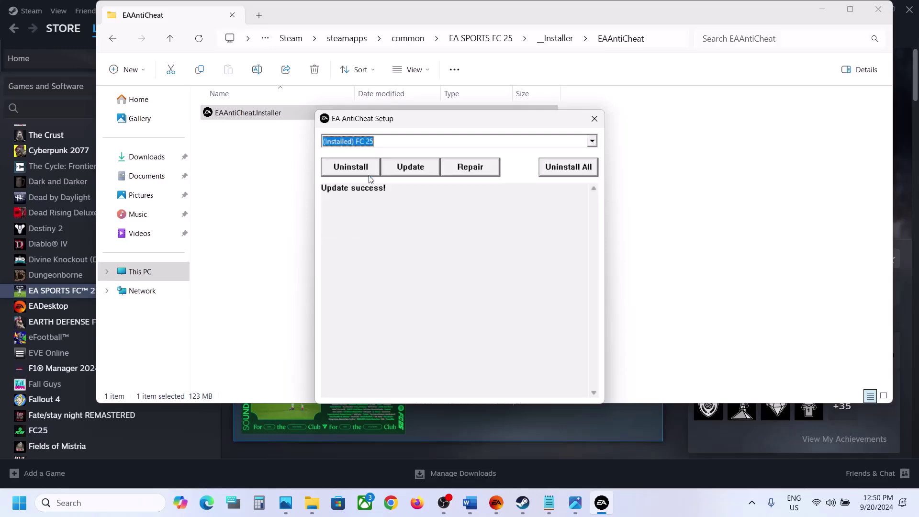
pyautogui.click(438, 236)
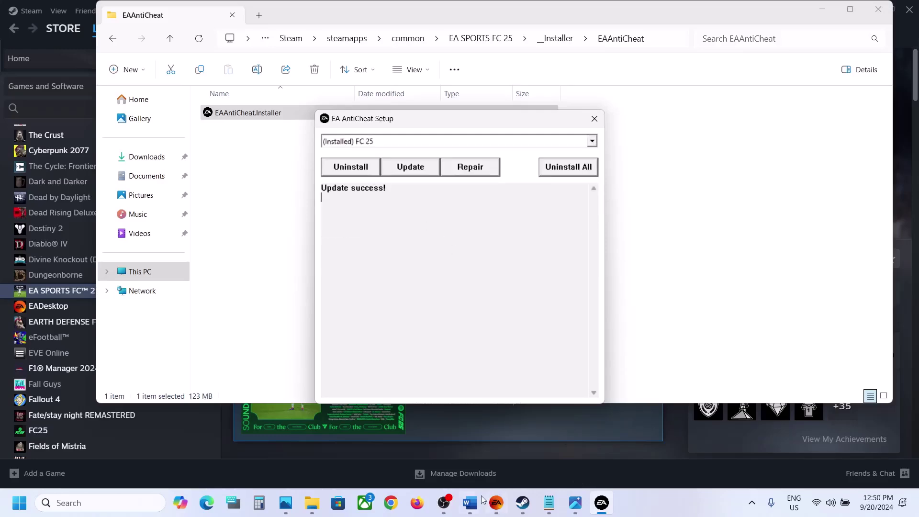
pyautogui.click(467, 511)
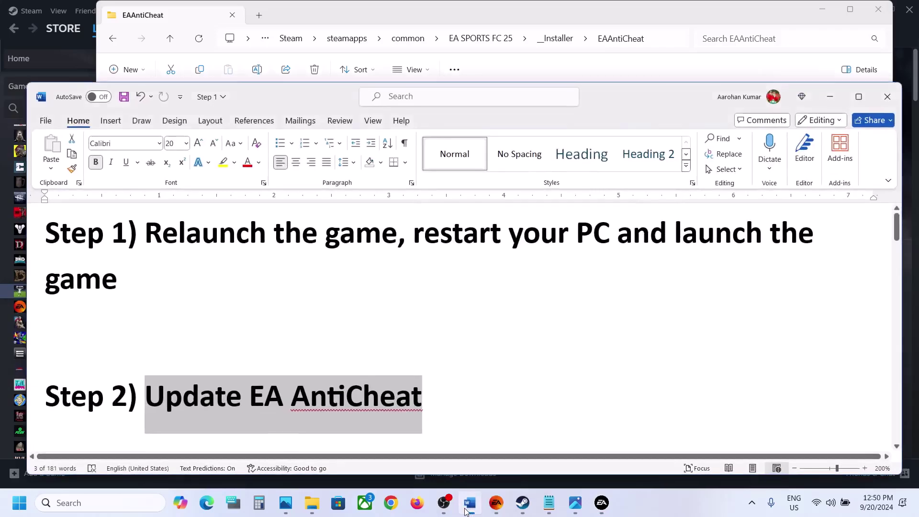
pyautogui.click(467, 511)
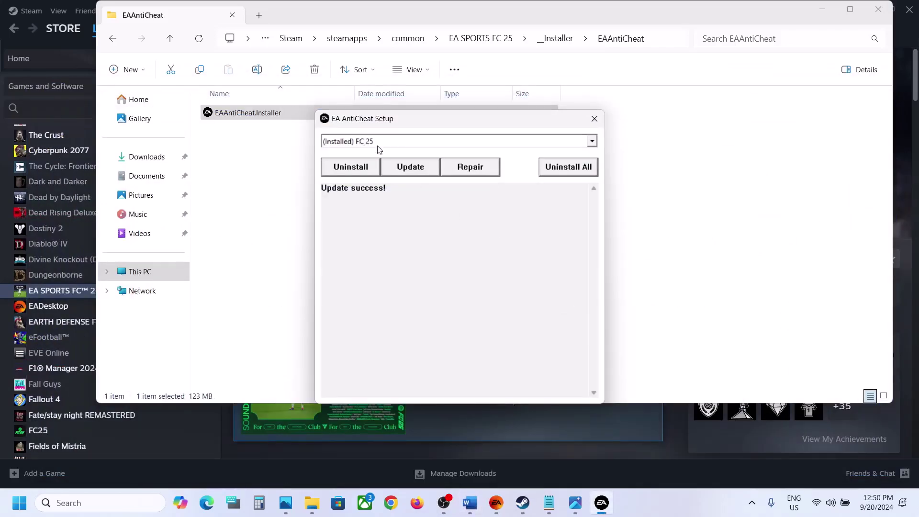
pyautogui.click(404, 168)
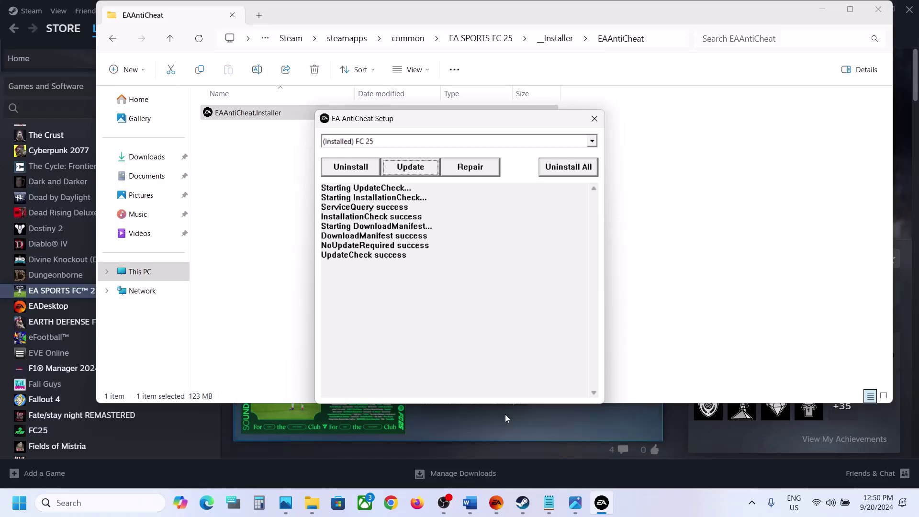
pyautogui.click(470, 503)
pyautogui.scroll(-5, 302, 315)
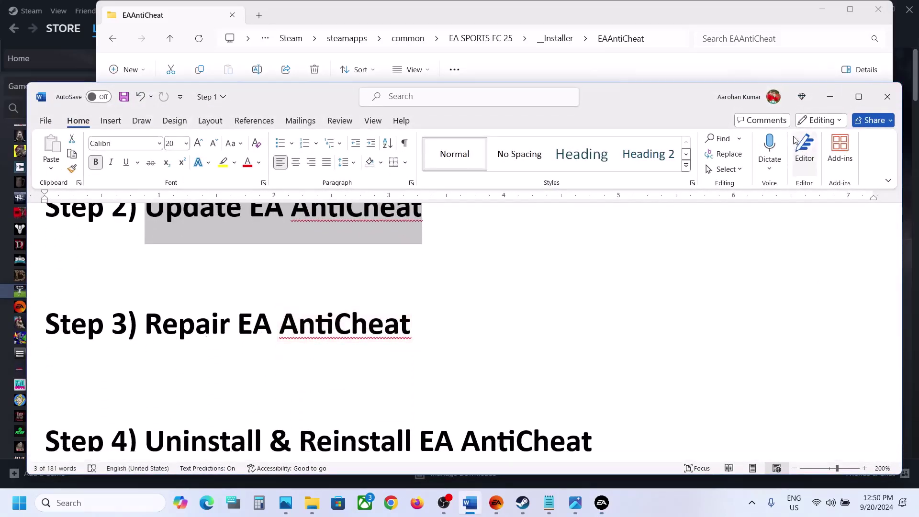
# - Start a Repair of the anti-cheat for (Installed) FC 25
pyautogui.click(820, 104)
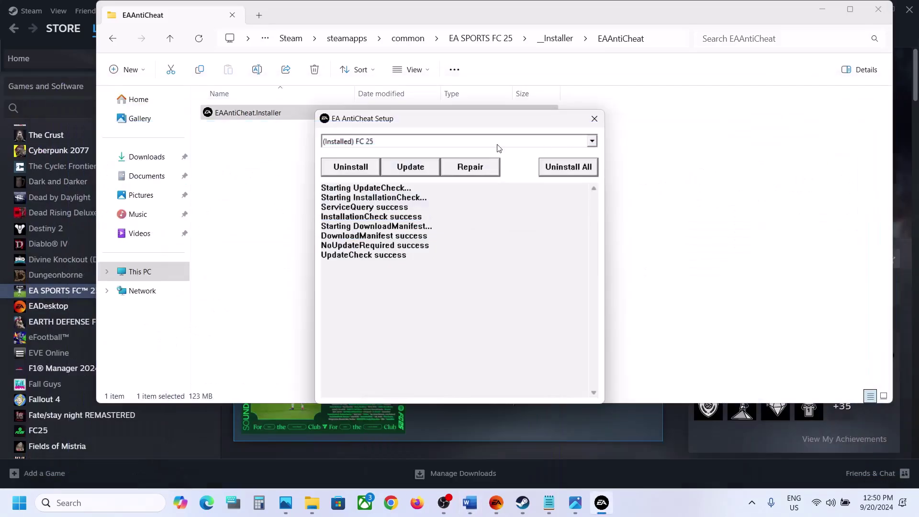
pyautogui.click(592, 141)
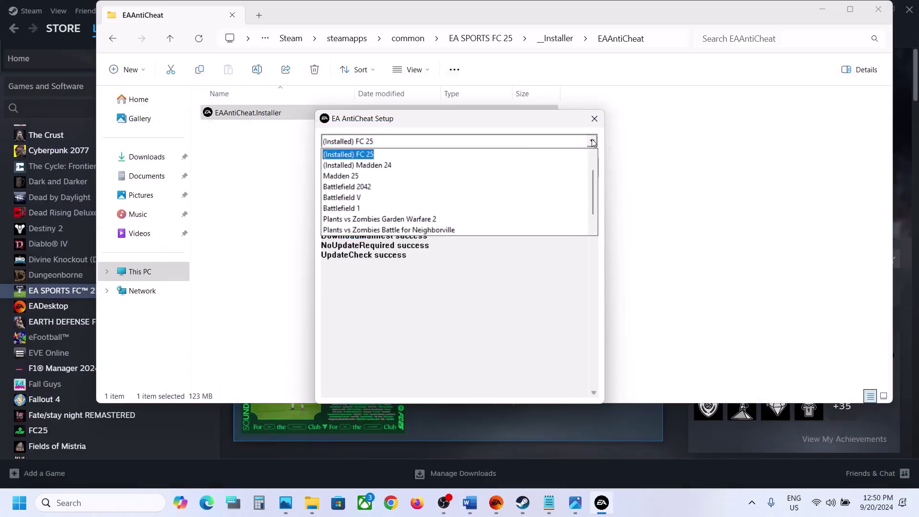
pyautogui.click(368, 155)
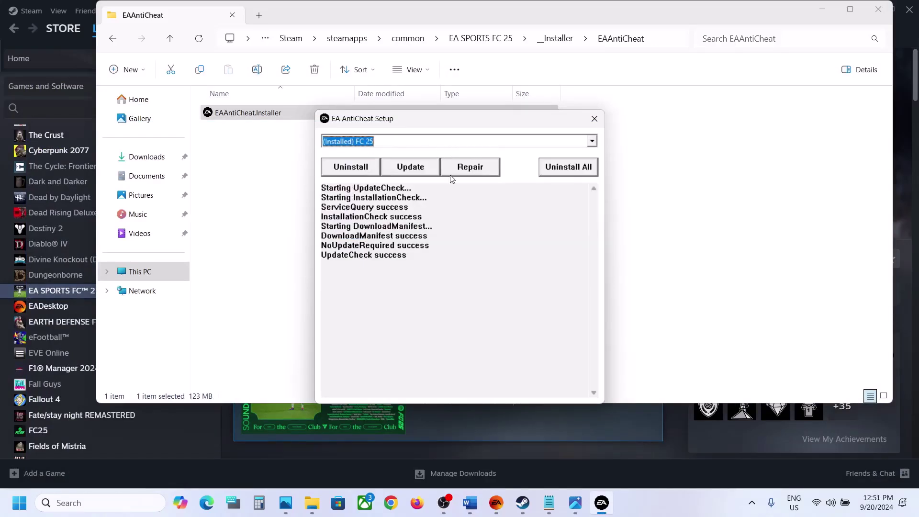
pyautogui.click(484, 171)
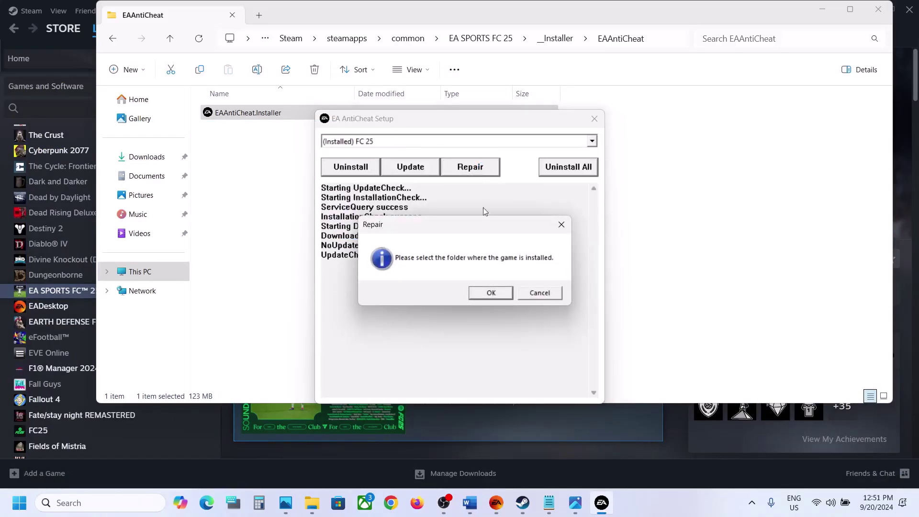
pyautogui.click(491, 293)
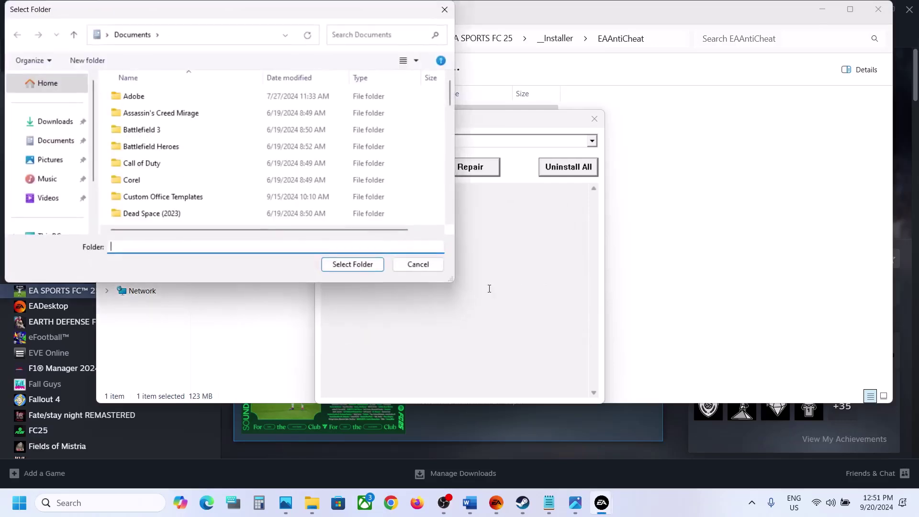
# - Browse to Program Files (x86)\Steam\steamapps\common and select the EA SPORTS FC 25 folder
pyautogui.scroll(-2, 67, 187)
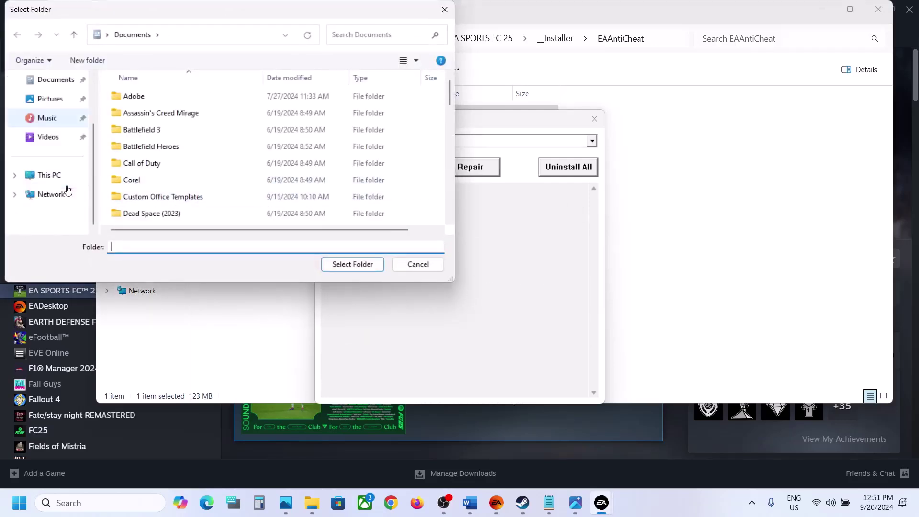
pyautogui.click(58, 174)
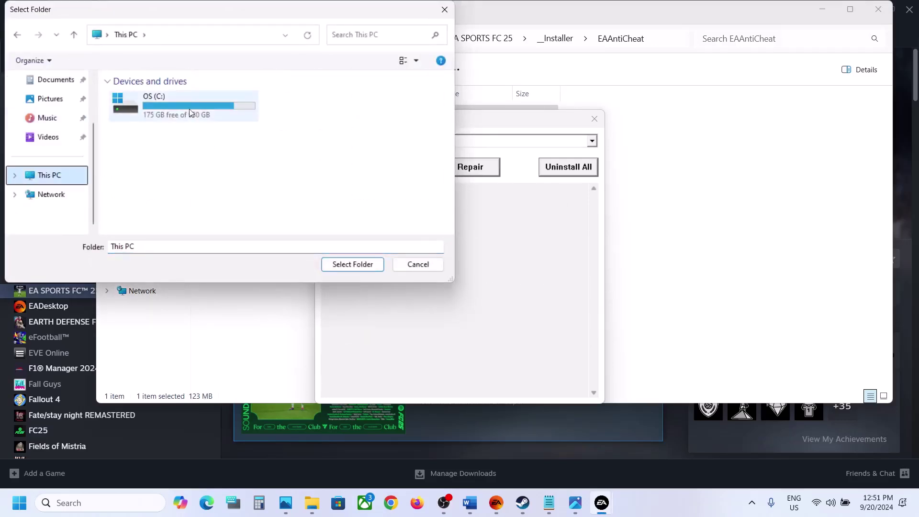
pyautogui.doubleClick(189, 108)
pyautogui.scroll(-3, 182, 150)
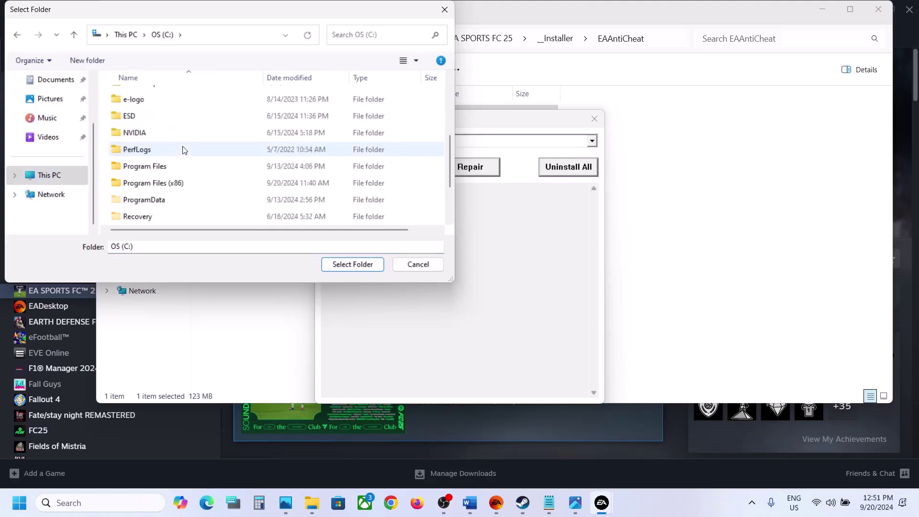
pyautogui.click(154, 166)
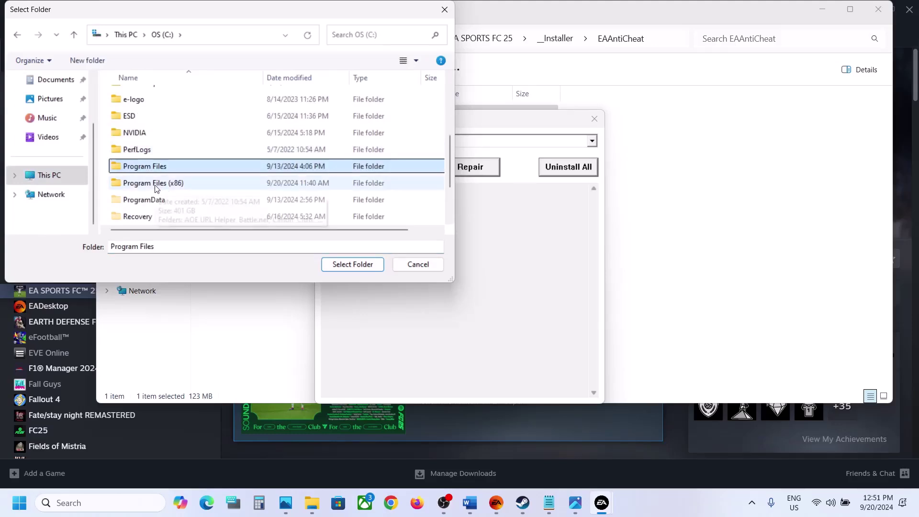
pyautogui.doubleClick(155, 183)
pyautogui.scroll(-3, 155, 187)
pyautogui.scroll(-2, 155, 188)
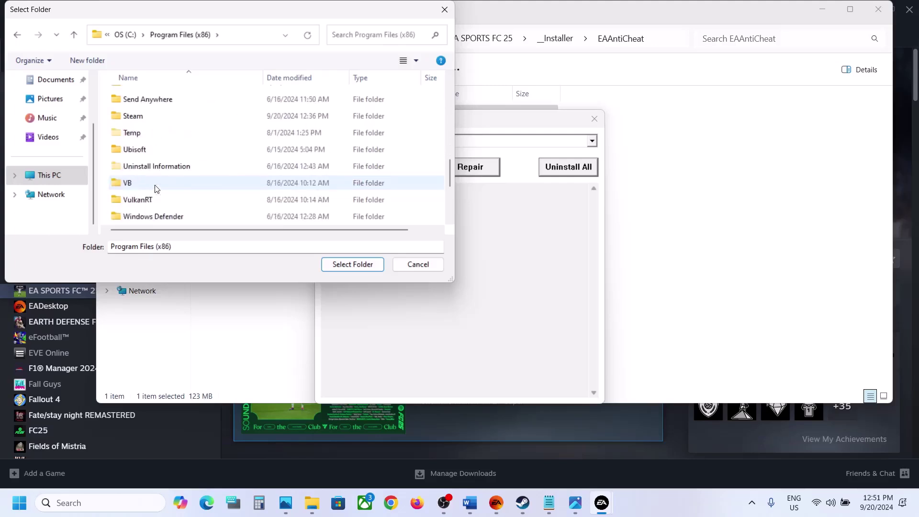
pyautogui.doubleClick(140, 121)
pyautogui.scroll(-3, 143, 125)
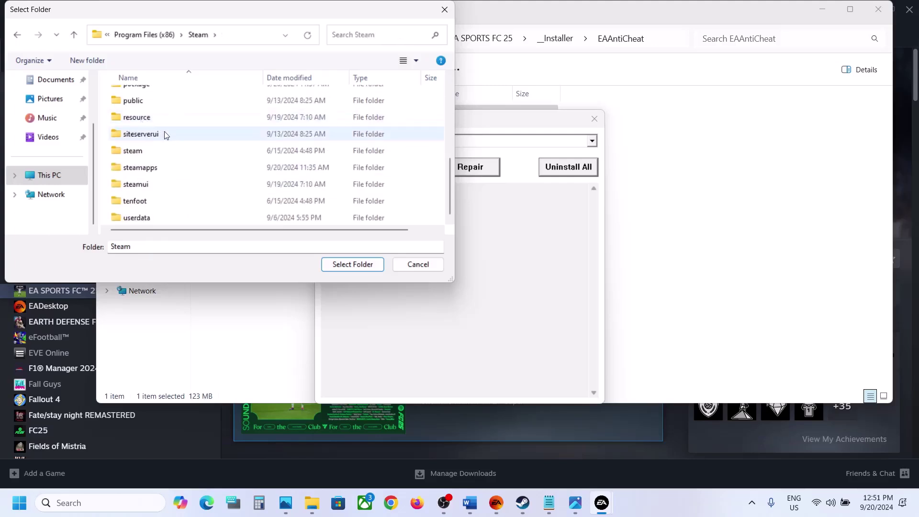
pyautogui.doubleClick(150, 167)
pyautogui.doubleClick(147, 95)
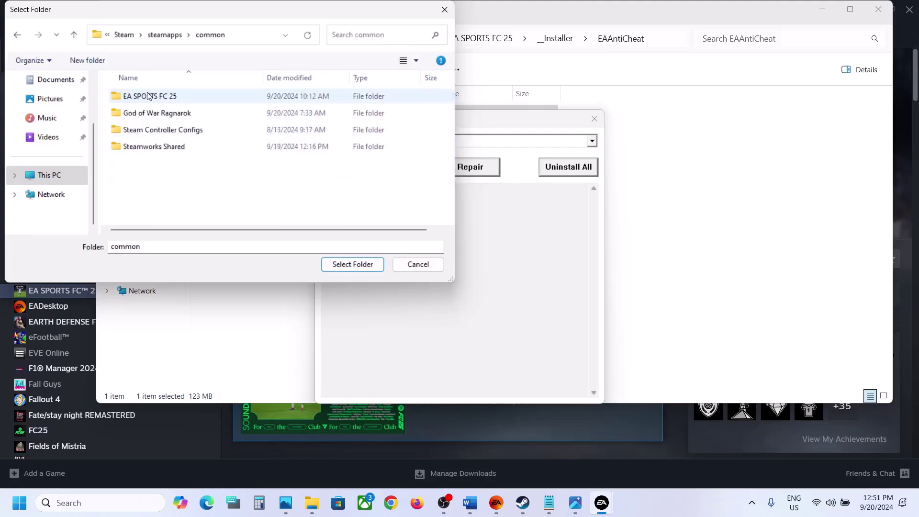
pyautogui.click(182, 97)
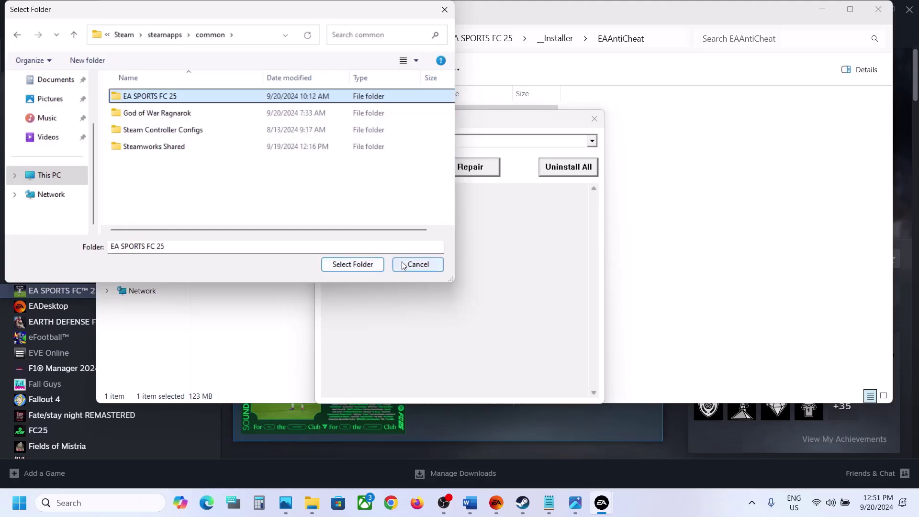
# - Confirm C:\Program Files\EA Games\EA SPORTS FC 25 as the game folder instead
pyautogui.click(78, 29)
pyautogui.click(78, 29)
pyautogui.click(77, 30)
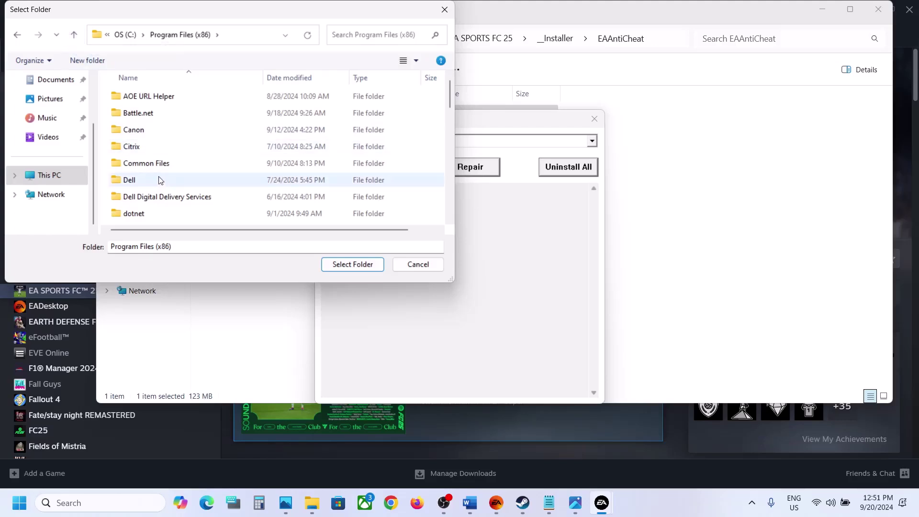
pyautogui.click(75, 35)
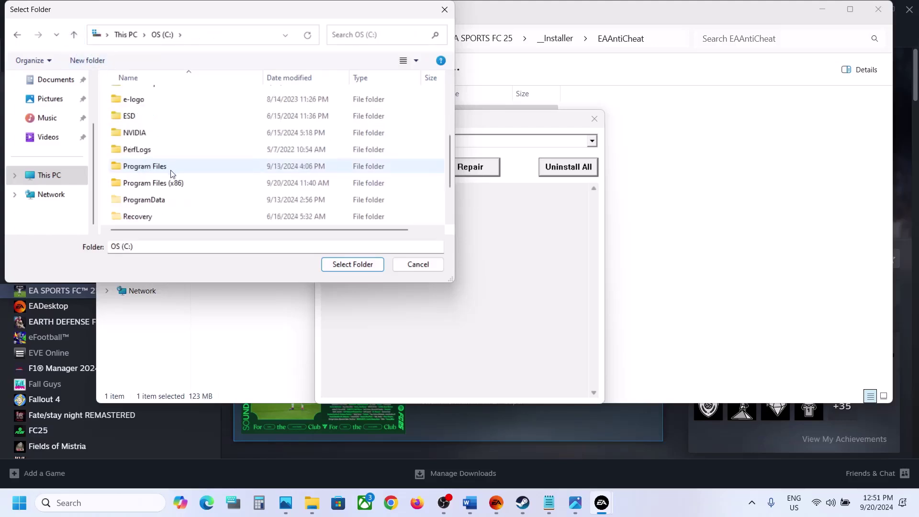
pyautogui.doubleClick(171, 173)
pyautogui.scroll(-1, 164, 160)
pyautogui.click(130, 185)
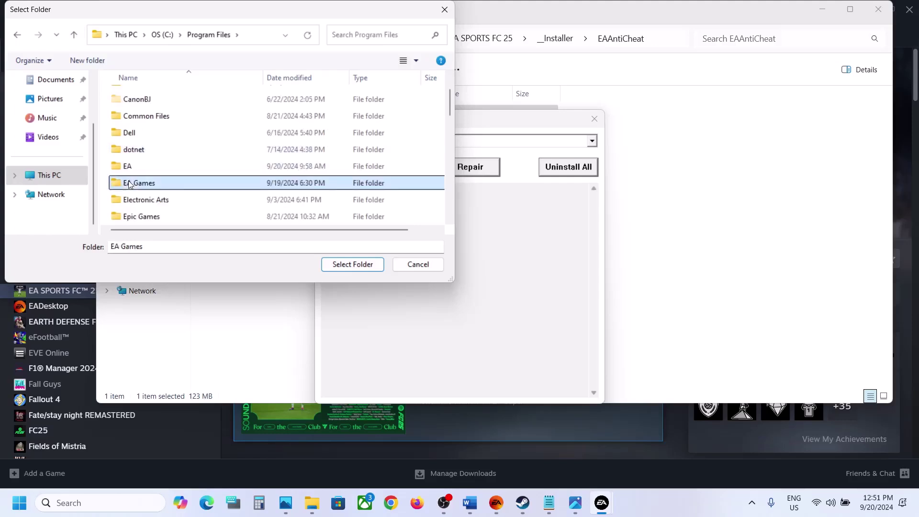
pyautogui.doubleClick(130, 184)
pyautogui.click(172, 96)
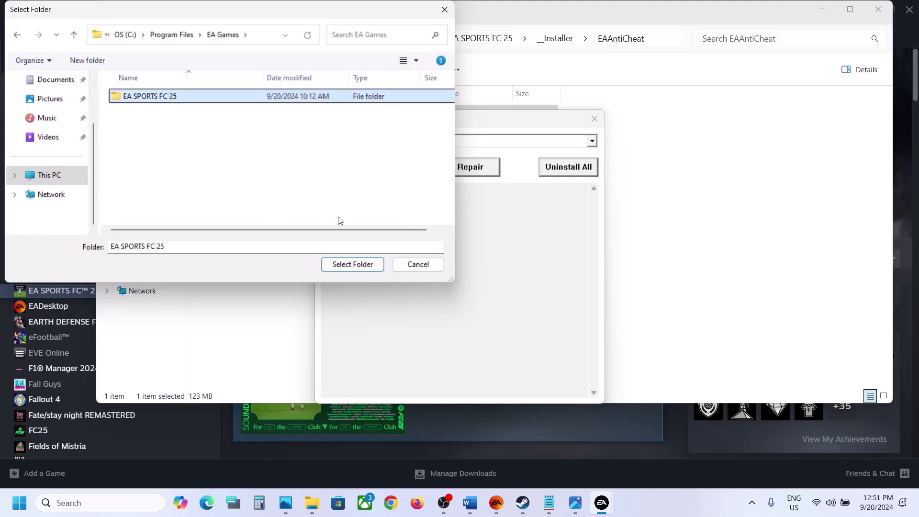
pyautogui.click(349, 264)
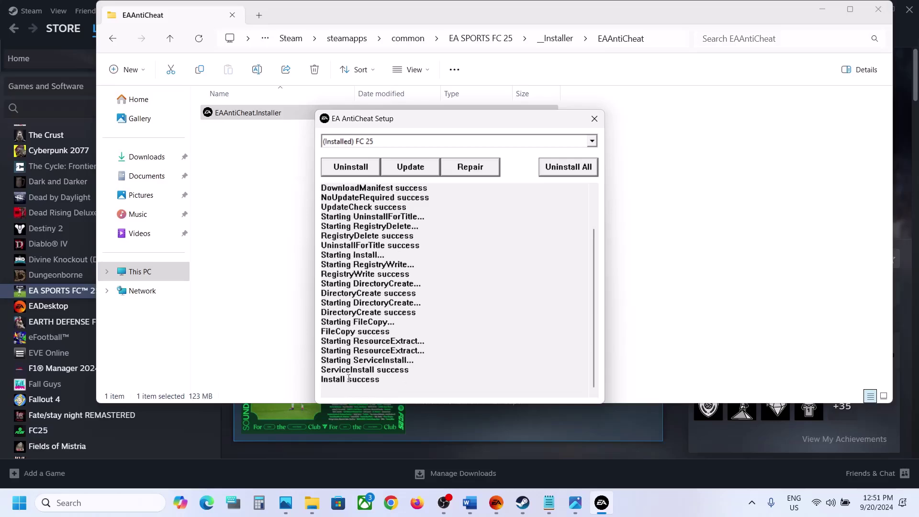
# - Highlight the Install success log line, then show Word's Step 4 Uninstall & Reinstall
pyautogui.moveTo(349, 384); pyautogui.dragTo(320, 379)
pyautogui.click(499, 285)
pyautogui.click(469, 502)
pyautogui.scroll(-1, 389, 339)
pyautogui.scroll(-1, 389, 339)
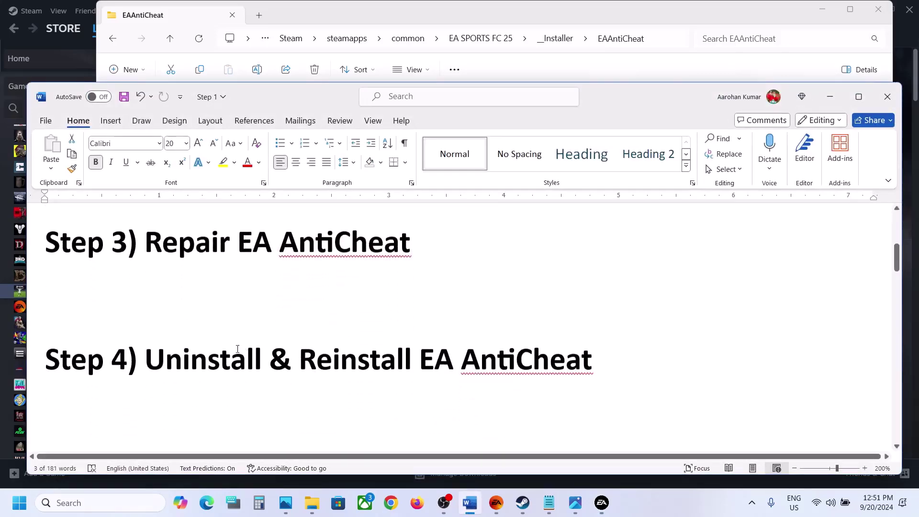
# - Minimize the Word note and keep (Installed) FC 25 selected in the setup
pyautogui.moveTo(145, 360); pyautogui.dragTo(593, 364)
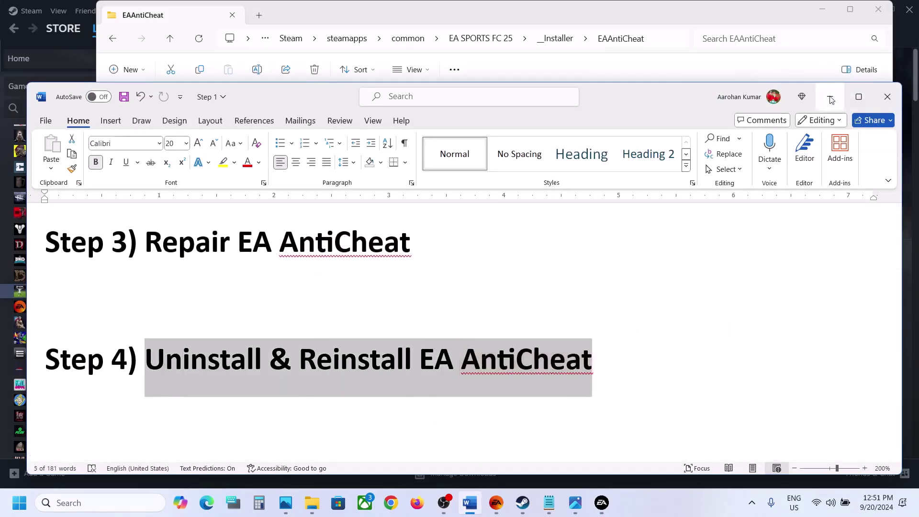
pyautogui.click(830, 97)
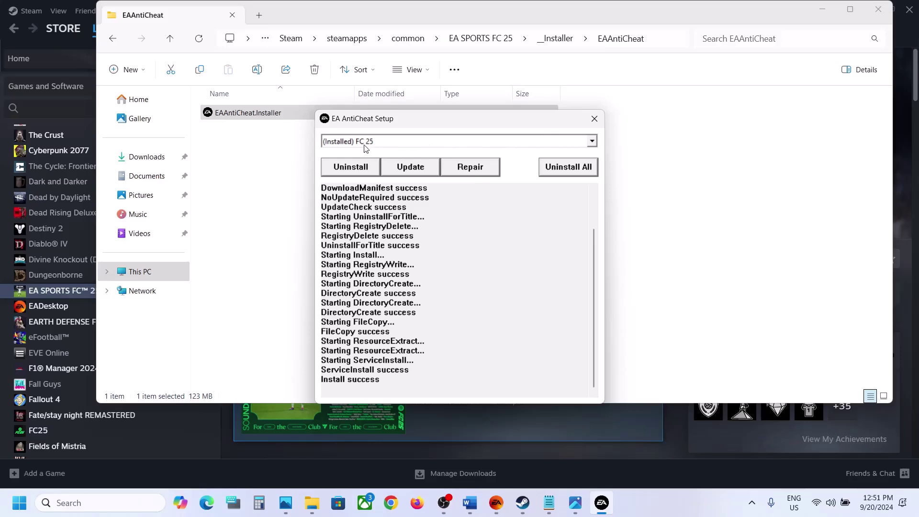
pyautogui.click(440, 142)
pyautogui.click(370, 155)
pyautogui.click(381, 144)
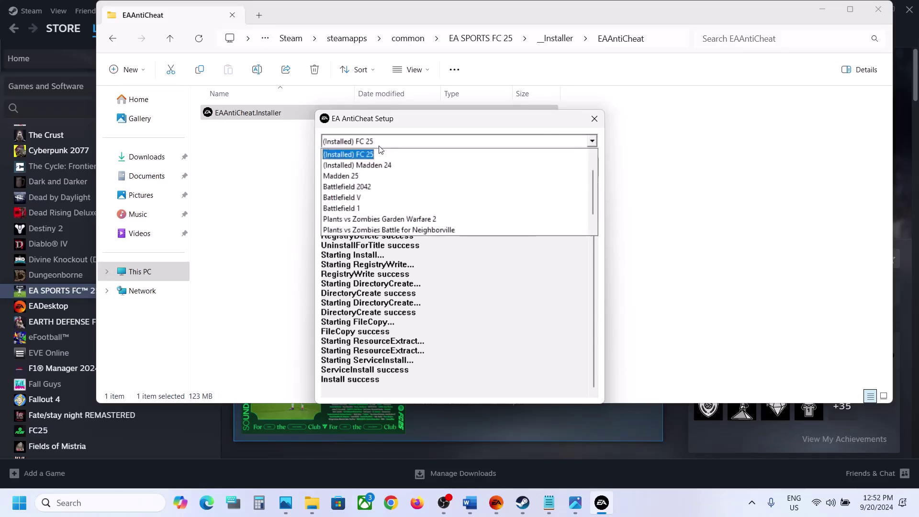
pyautogui.scroll(1, 357, 155)
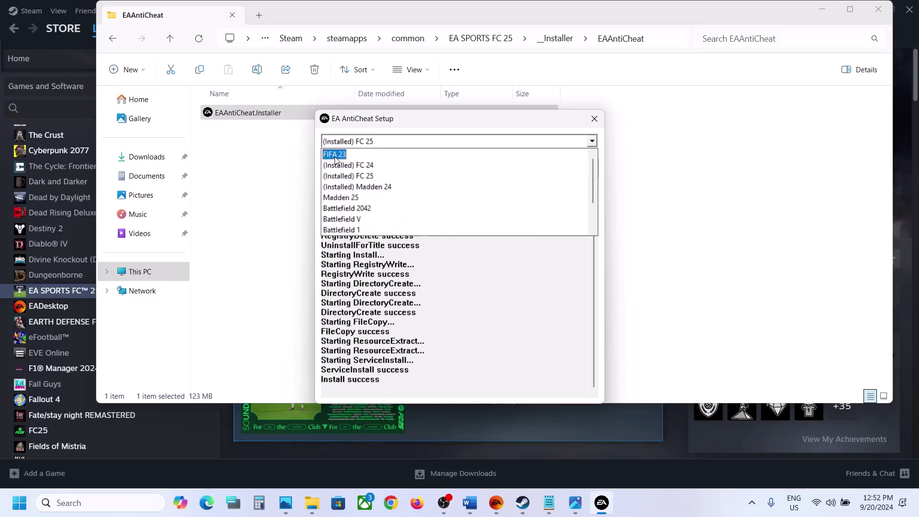
pyautogui.click(352, 125)
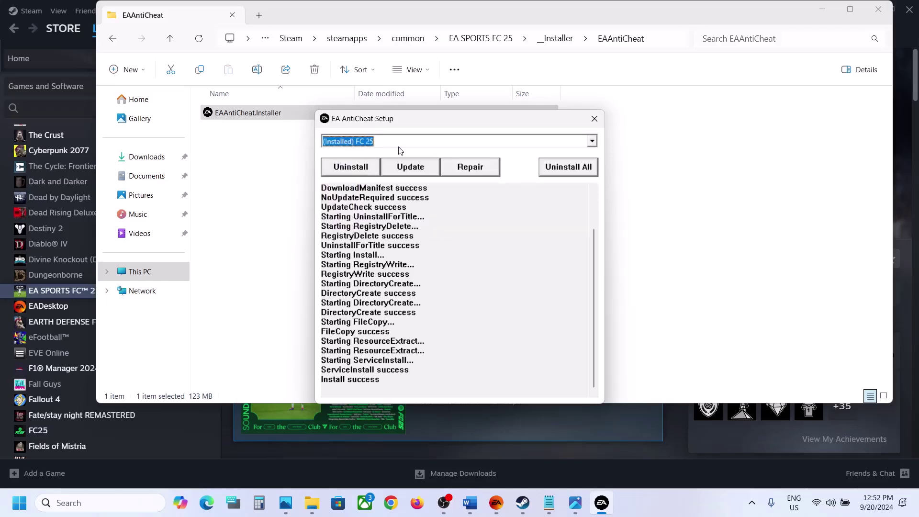
# - Uninstall and then reinstall the FC 25 anti-cheat, highlighting the Install success line
pyautogui.click(361, 167)
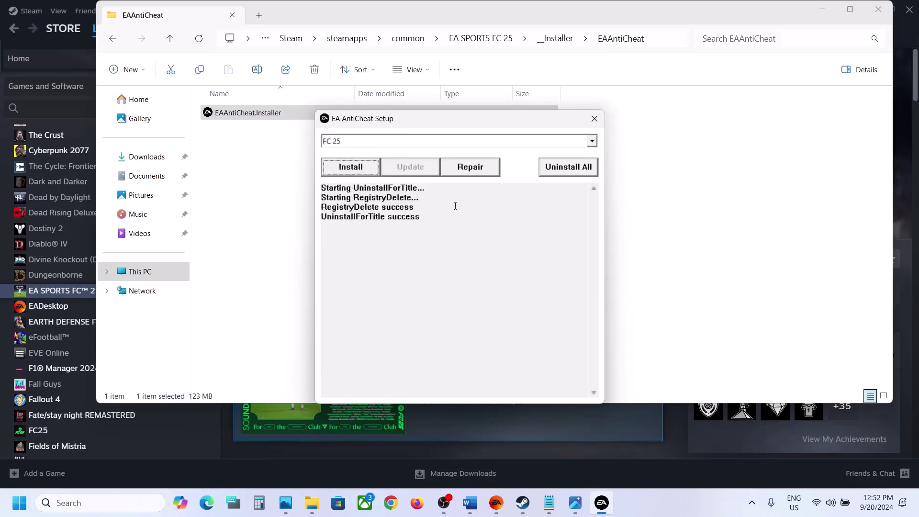
pyautogui.click(354, 167)
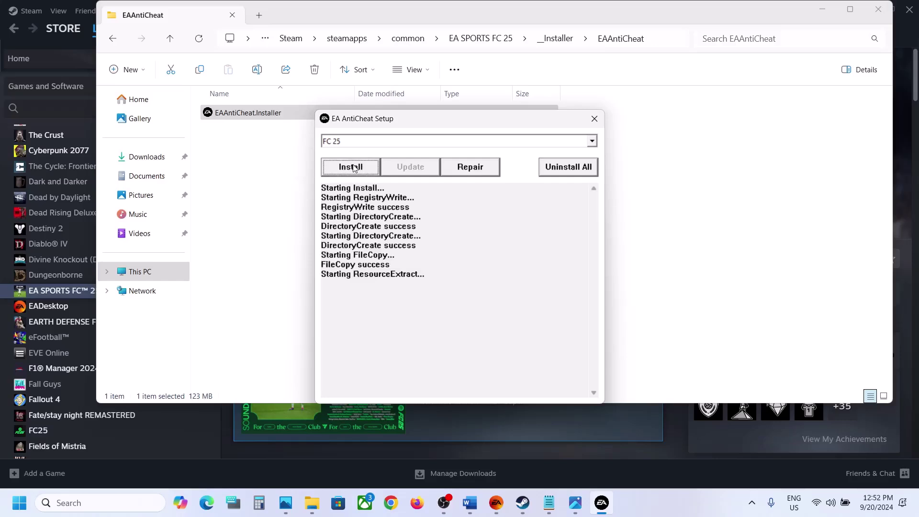
pyautogui.moveTo(401, 313); pyautogui.dragTo(323, 303)
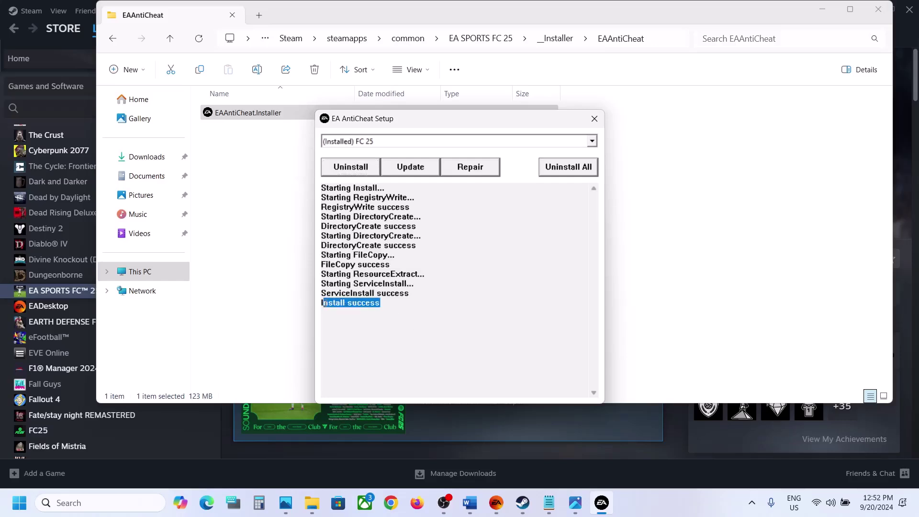
# - Uninstall the FC 25 anti-cheat once more and close EA AntiCheat Setup
pyautogui.click(593, 141)
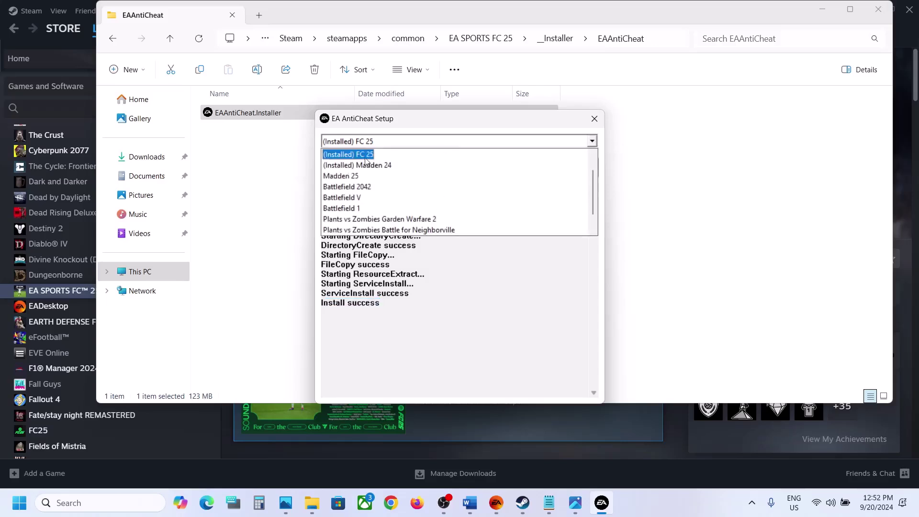
pyautogui.click(359, 155)
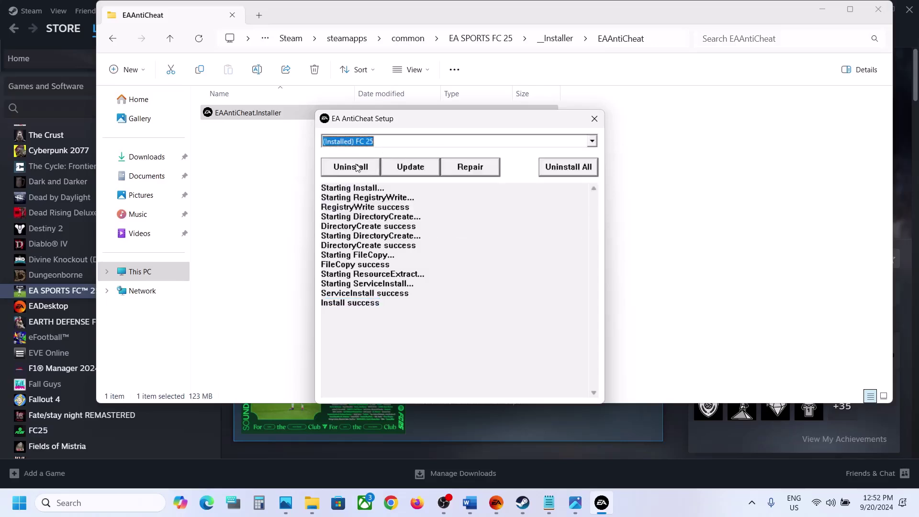
pyautogui.click(356, 167)
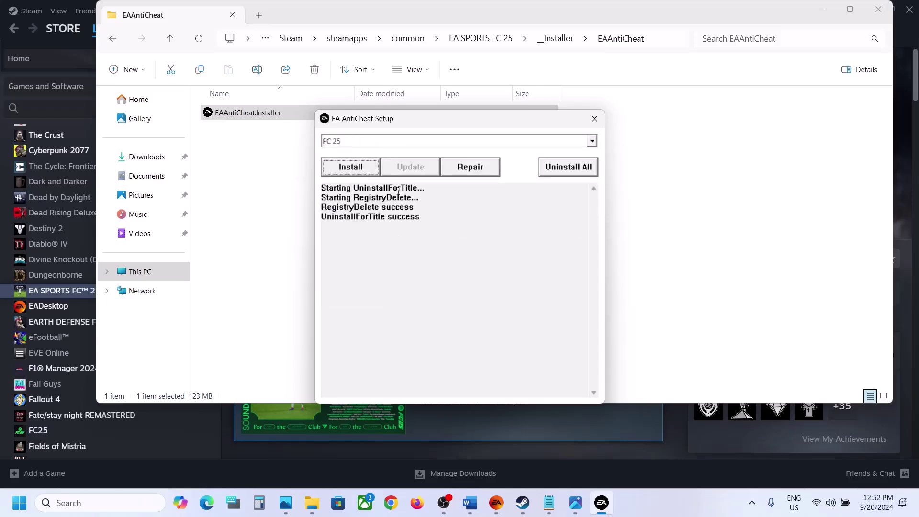
pyautogui.click(595, 119)
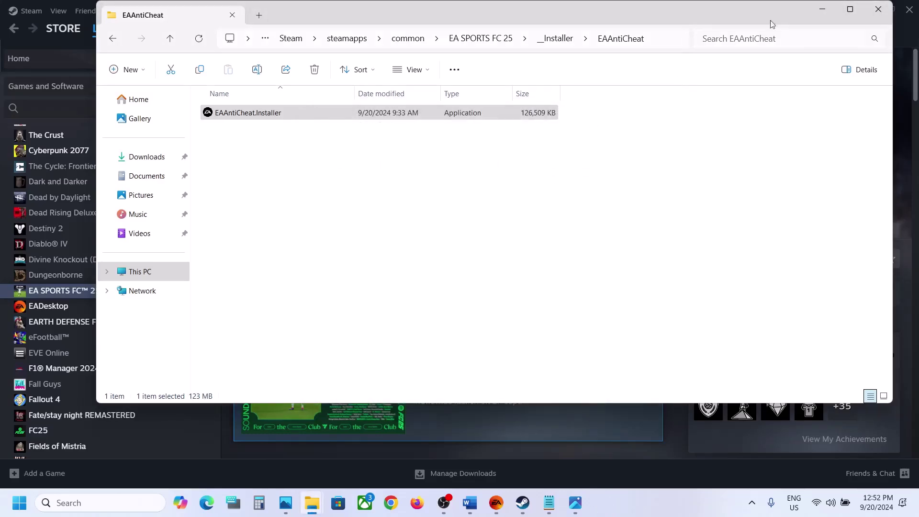
# - Close File Explorer and launch EA SPORTS FC 25 from its Steam library page
pyautogui.click(871, 14)
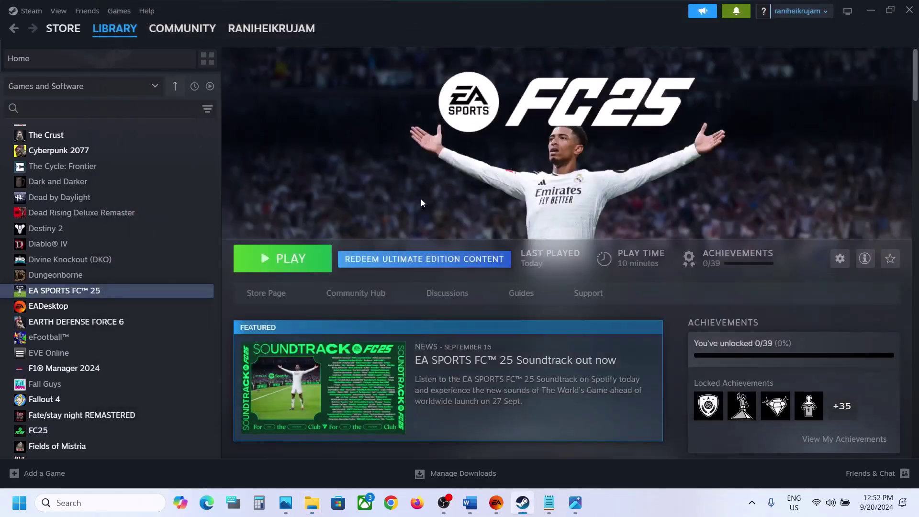
pyautogui.click(284, 261)
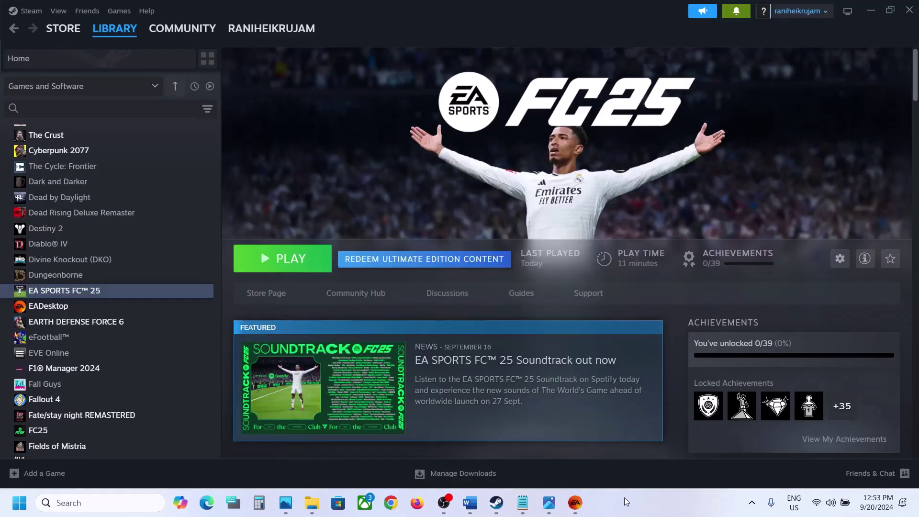
# - Highlight Step 5's Close EA App/Steam instruction in the Word note
pyautogui.click(474, 507)
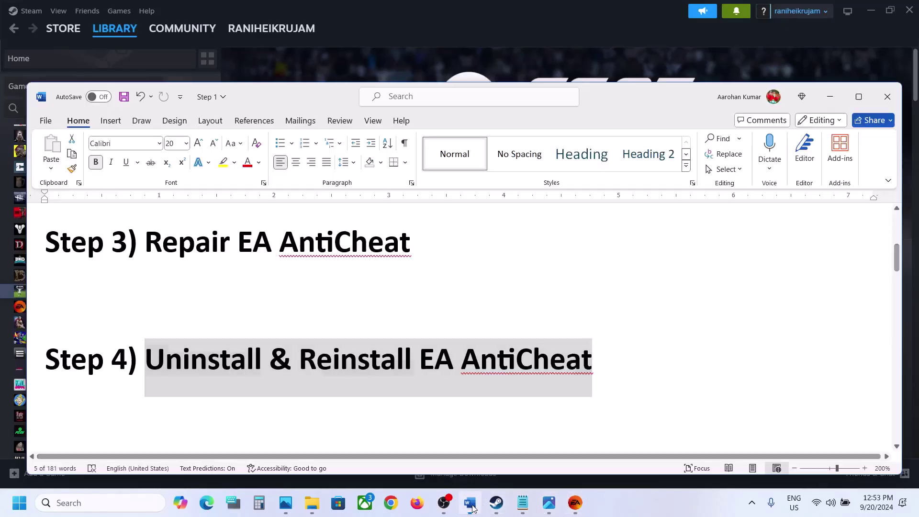
pyautogui.scroll(-4, 444, 362)
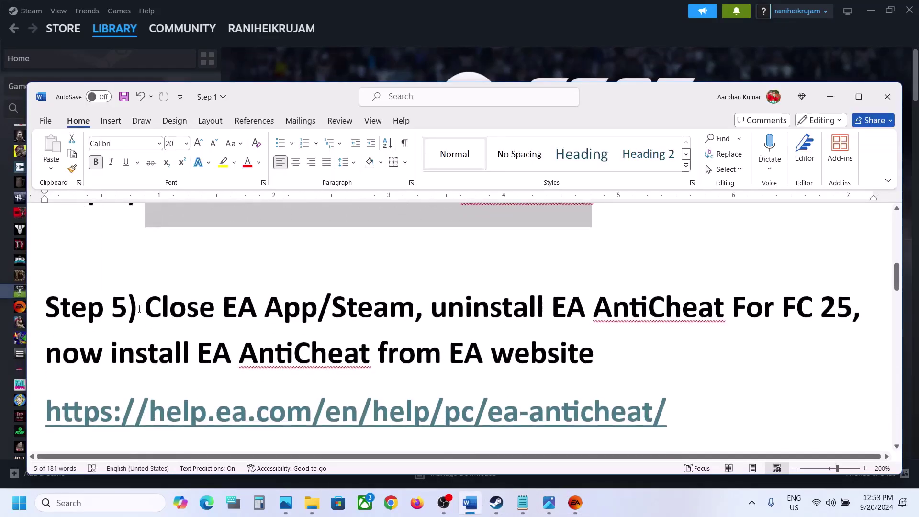
pyautogui.moveTo(145, 308); pyautogui.dragTo(414, 309)
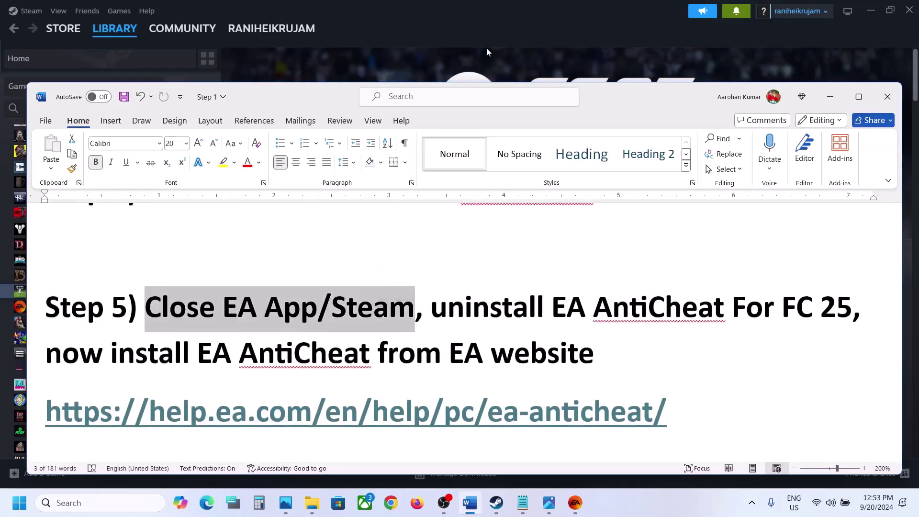
# - Show the Exit options in Steam's and EA app's menus, then highlight the uninstall EA AntiCheat instruction
pyautogui.click(471, 38)
pyautogui.click(28, 10)
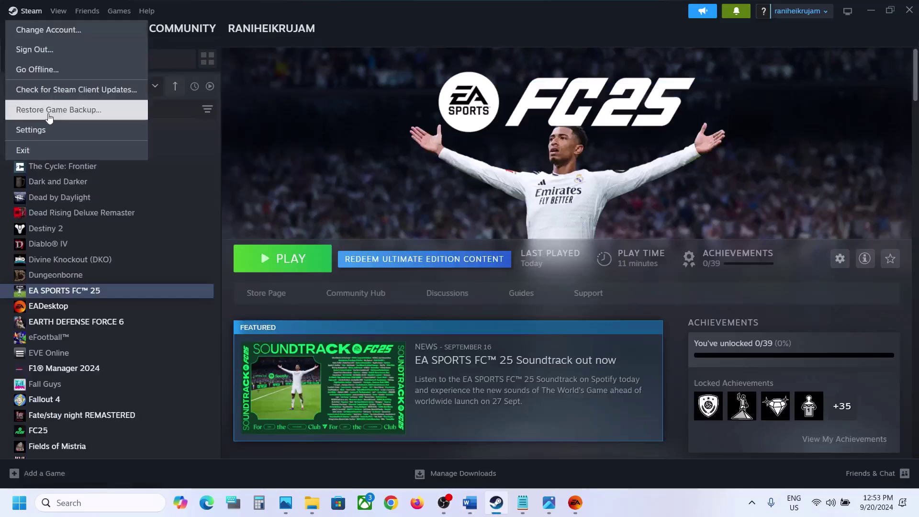
pyautogui.click(575, 502)
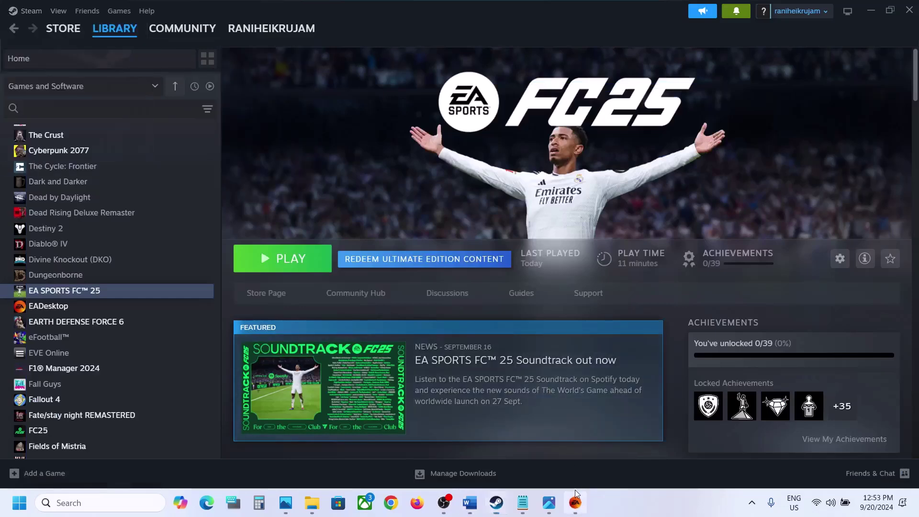
pyautogui.click(14, 13)
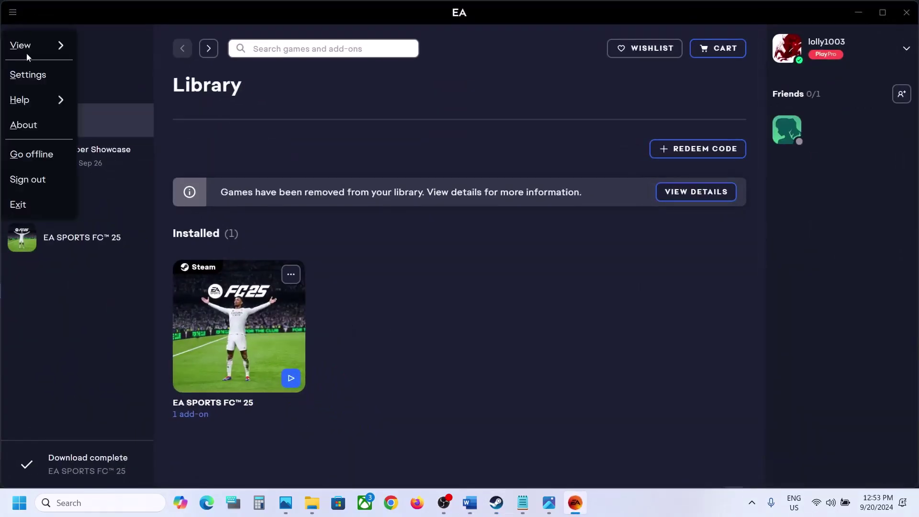
pyautogui.click(470, 502)
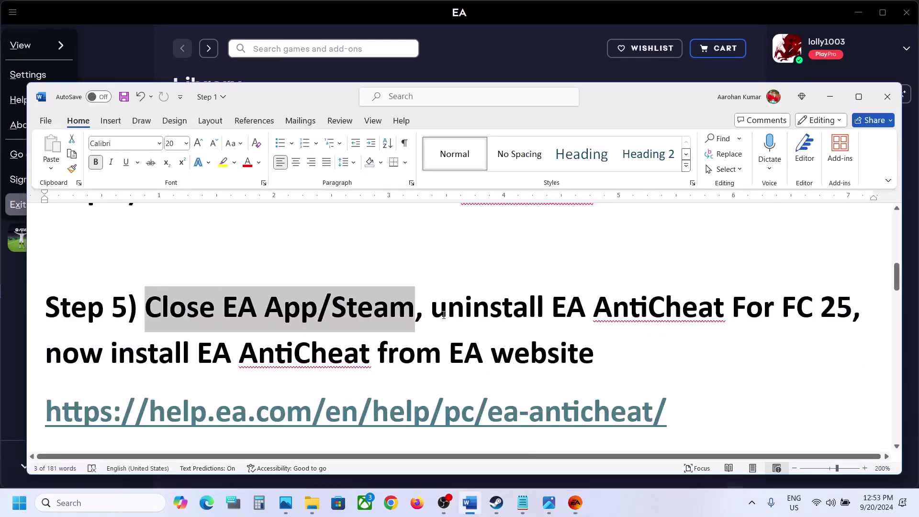
pyautogui.moveTo(441, 313); pyautogui.dragTo(816, 309)
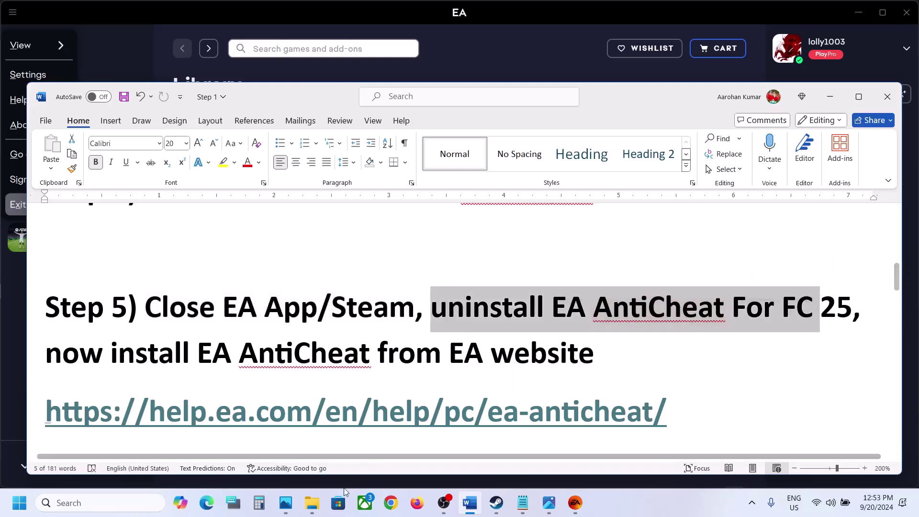
# - Launch EAAntiCheat.Installer from its folder and run an update
pyautogui.click(317, 507)
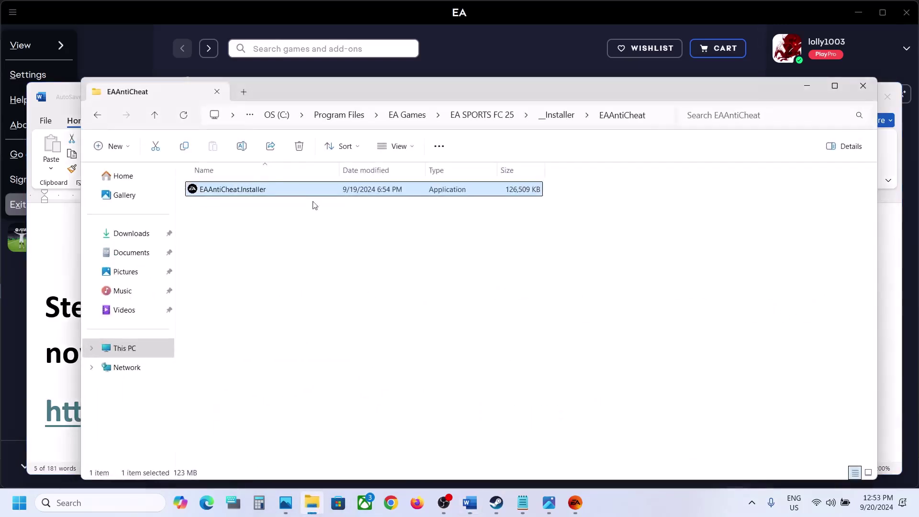
pyautogui.doubleClick(256, 189)
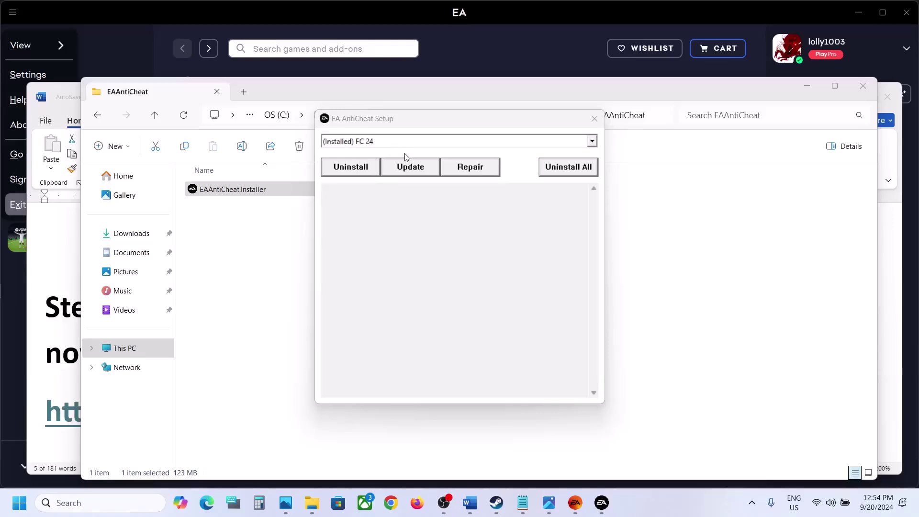
pyautogui.click(409, 166)
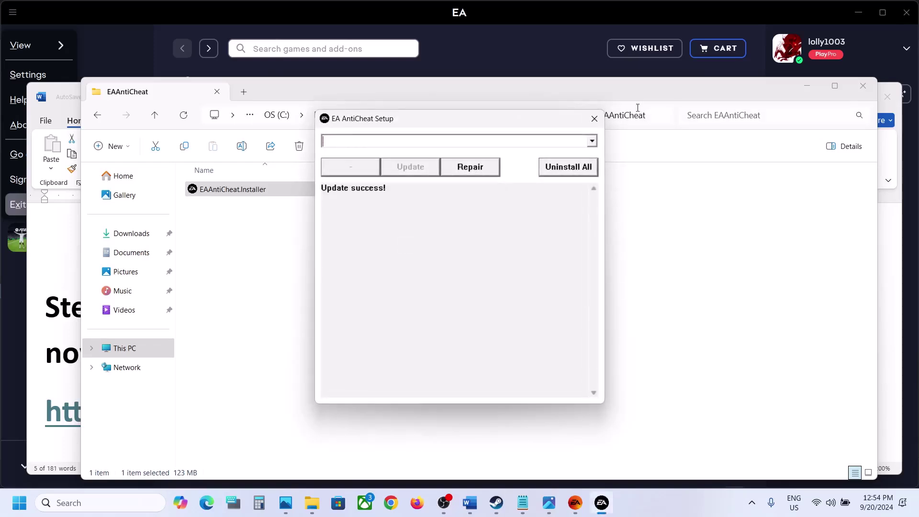
# - Uninstall EA AntiCheat for (Installed) FC 25, close the setup and return to Word
pyautogui.click(593, 141)
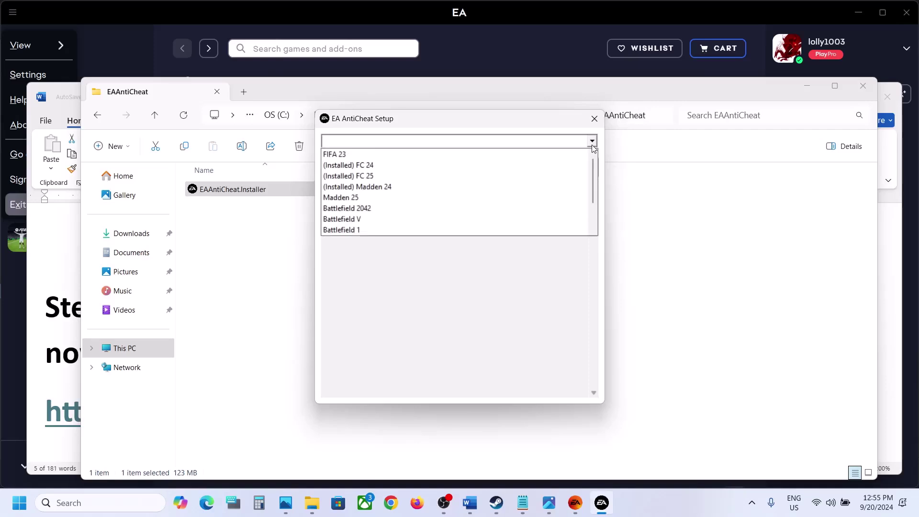
pyautogui.click(356, 177)
pyautogui.click(380, 222)
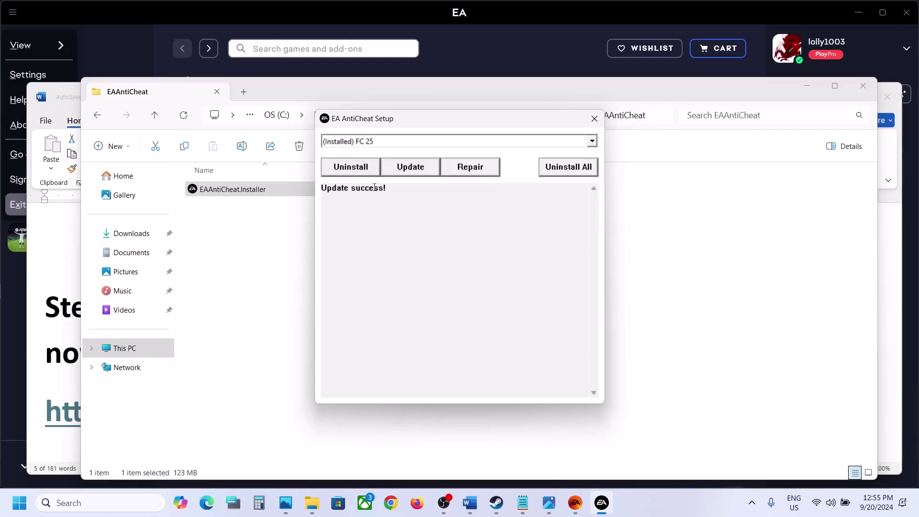
pyautogui.click(352, 170)
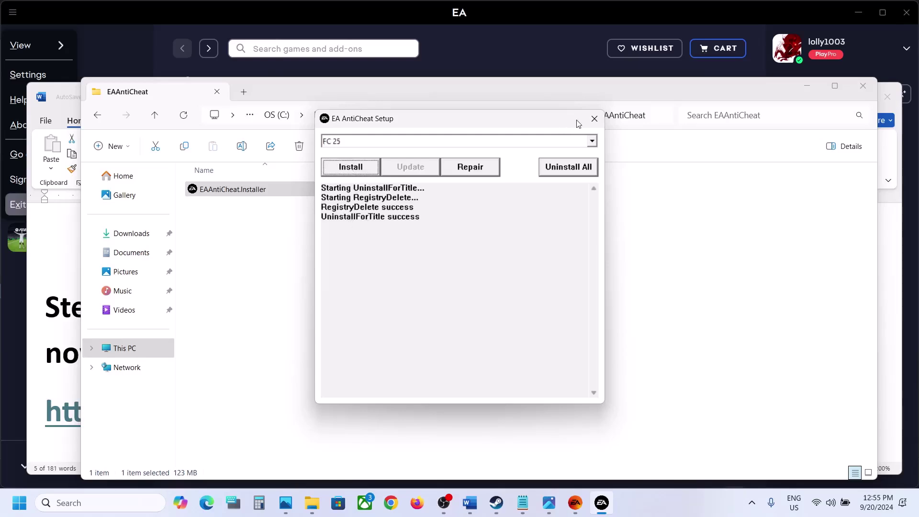
pyautogui.click(594, 120)
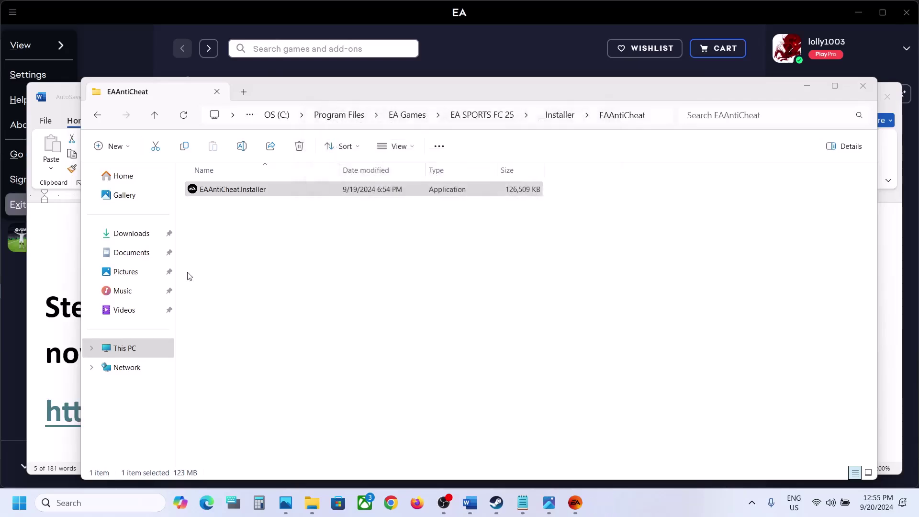
pyautogui.click(70, 324)
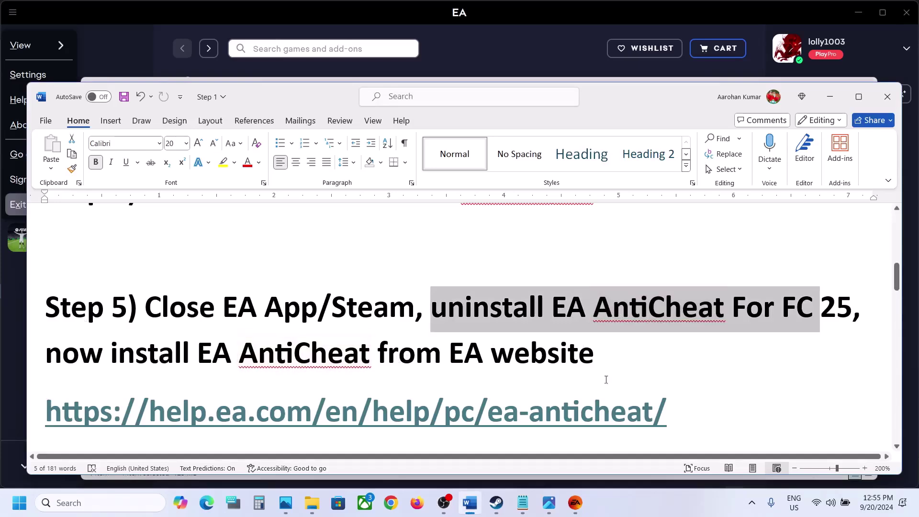
# - Load the EA anticheat help page in Chrome using the link copied from Word
pyautogui.moveTo(715, 405); pyautogui.dragTo(50, 424)
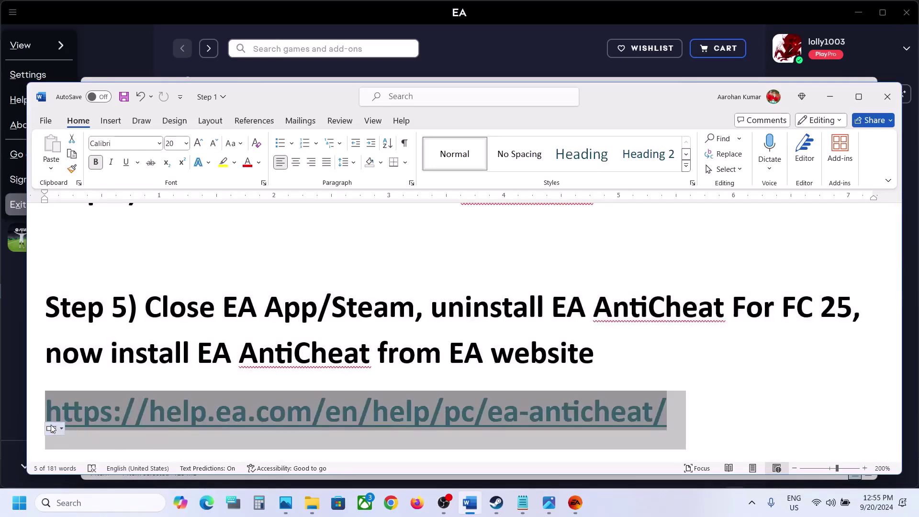
pyautogui.hotkey('ctrl', 'c')
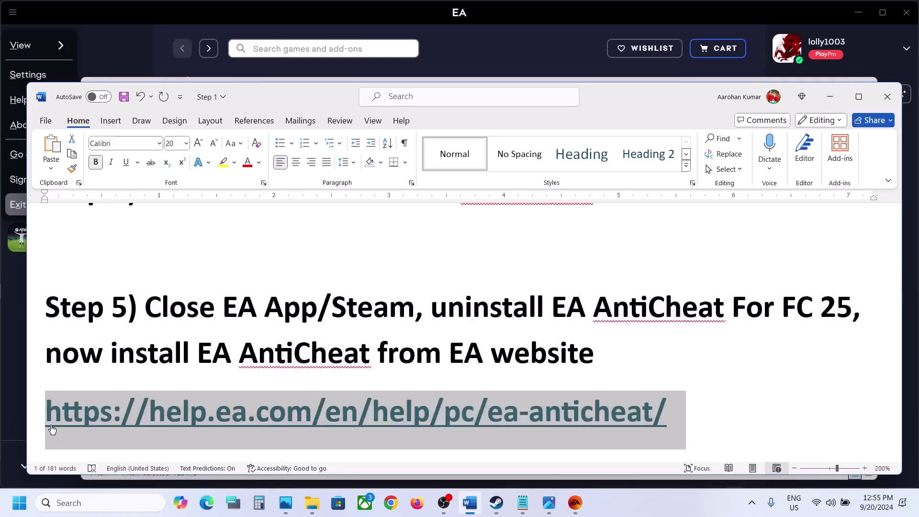
pyautogui.click(392, 504)
pyautogui.hotkey('ctrl', 'v')
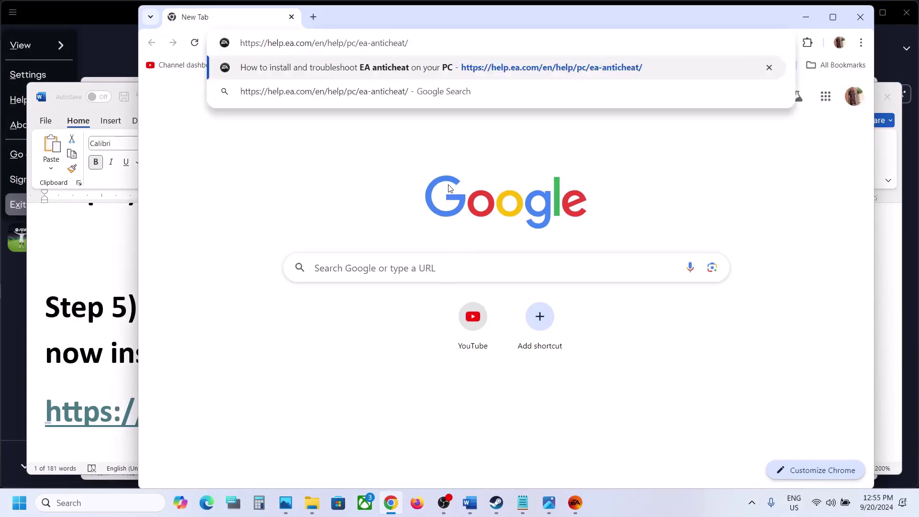
pyautogui.press('Return')
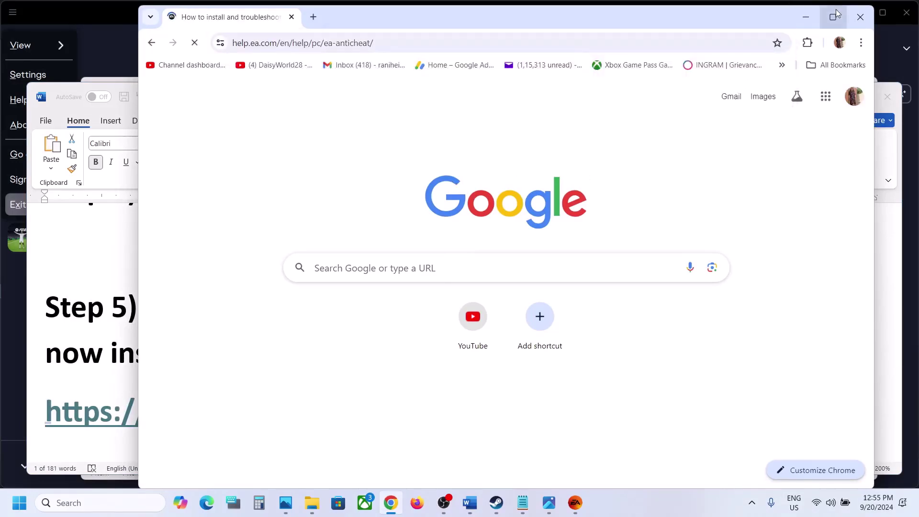
# - Download the EAAntiCheat.Installer from the help page's install steps
pyautogui.click(836, 15)
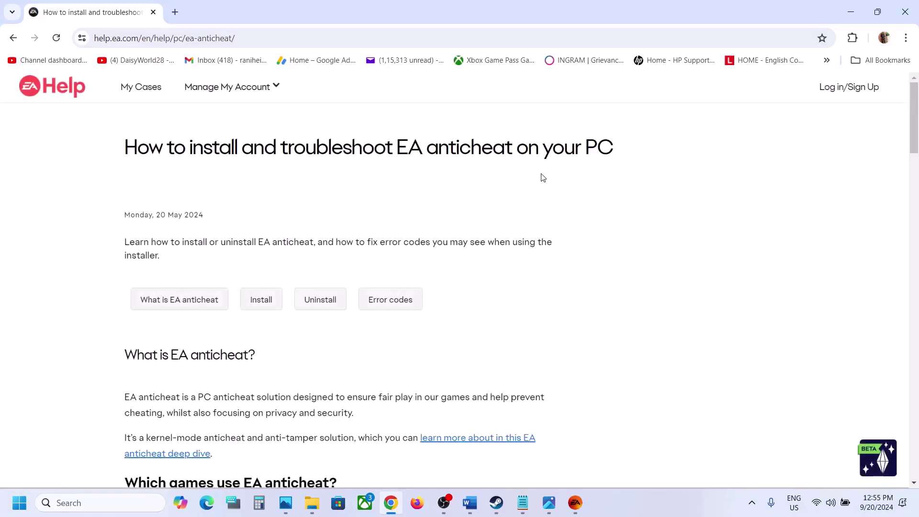
pyautogui.scroll(-4, 424, 280)
pyautogui.scroll(-7, 424, 280)
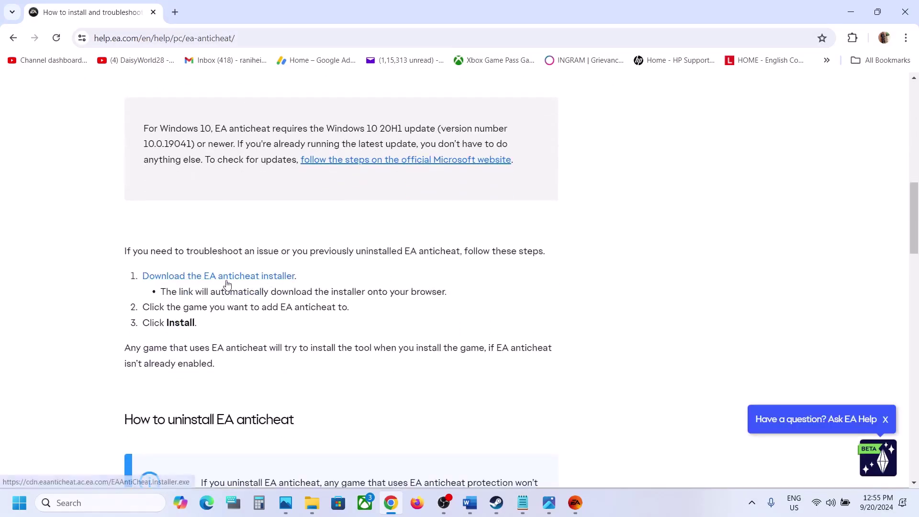
pyautogui.click(244, 281)
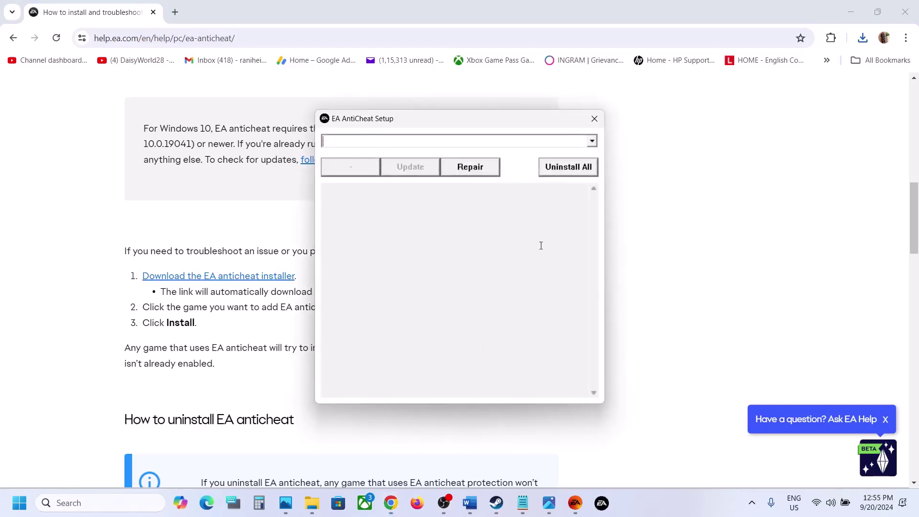
# - Pick FC 25 in EA AntiCheat Setup, install its anti-cheat, and close the setup window
pyautogui.click(592, 141)
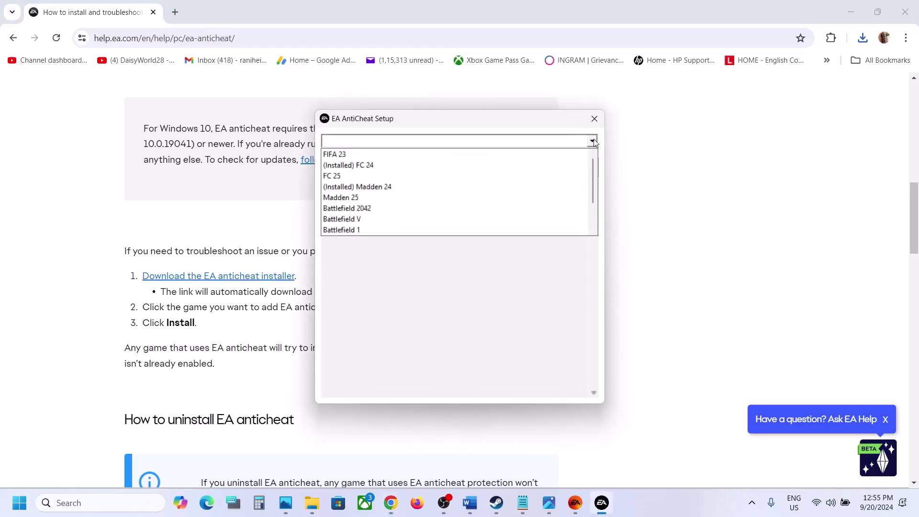
pyautogui.click(335, 176)
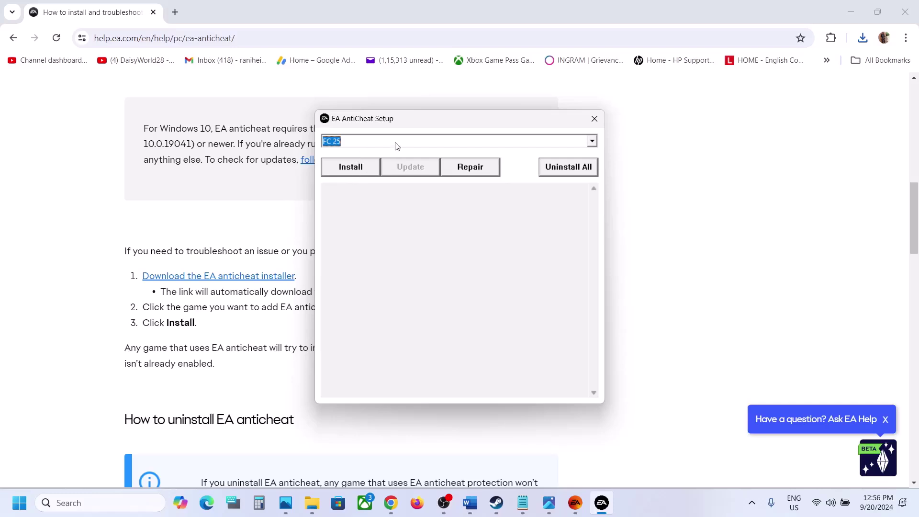
pyautogui.click(346, 167)
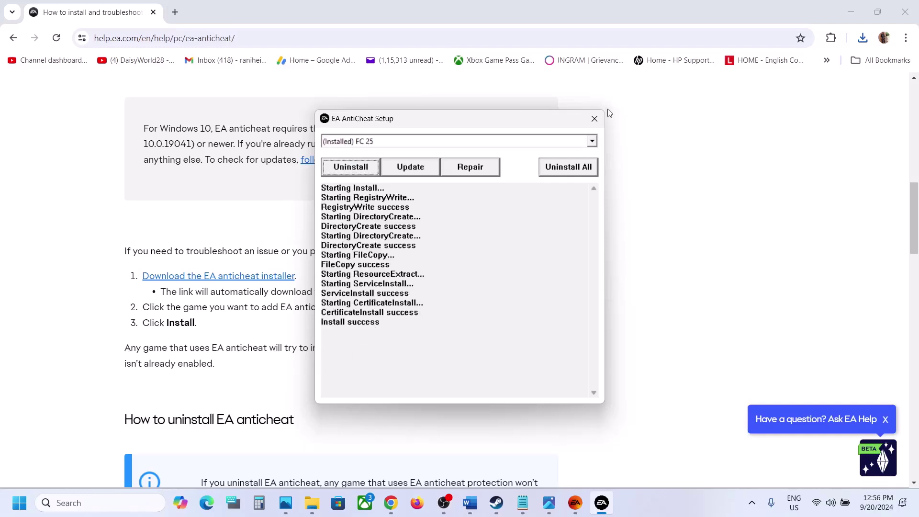
pyautogui.click(595, 119)
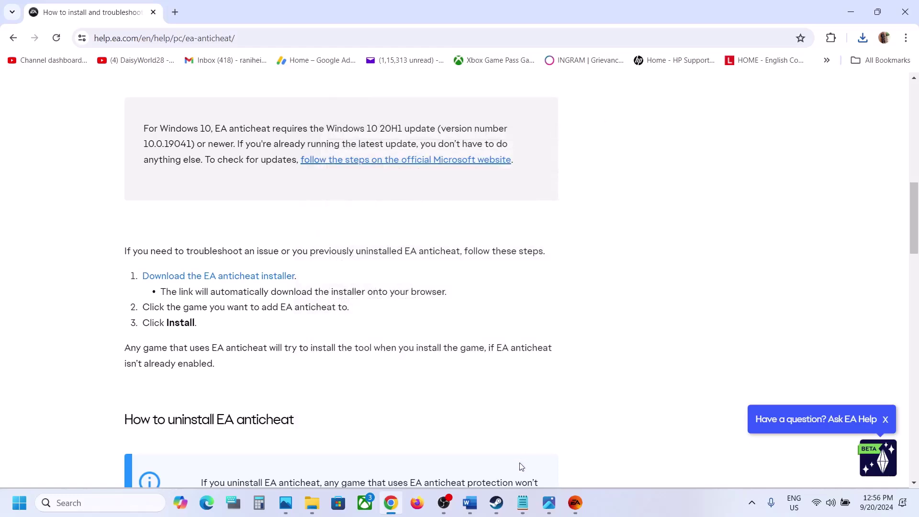
# - Bring back the Word notes and highlight Step 6's other-anticheat condition and the faceit anticheat example
pyautogui.click(470, 503)
pyautogui.scroll(-1, 403, 357)
pyautogui.scroll(-4, 402, 358)
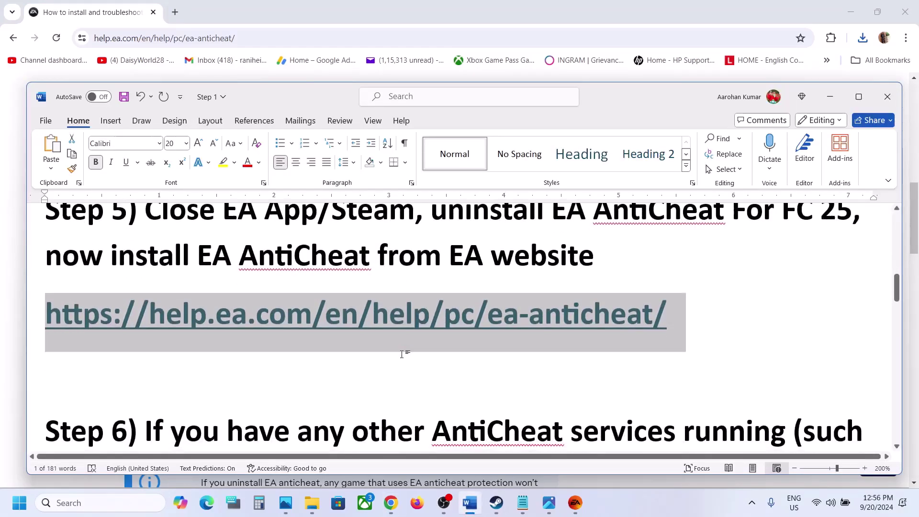
pyautogui.moveTo(167, 300); pyautogui.dragTo(664, 300)
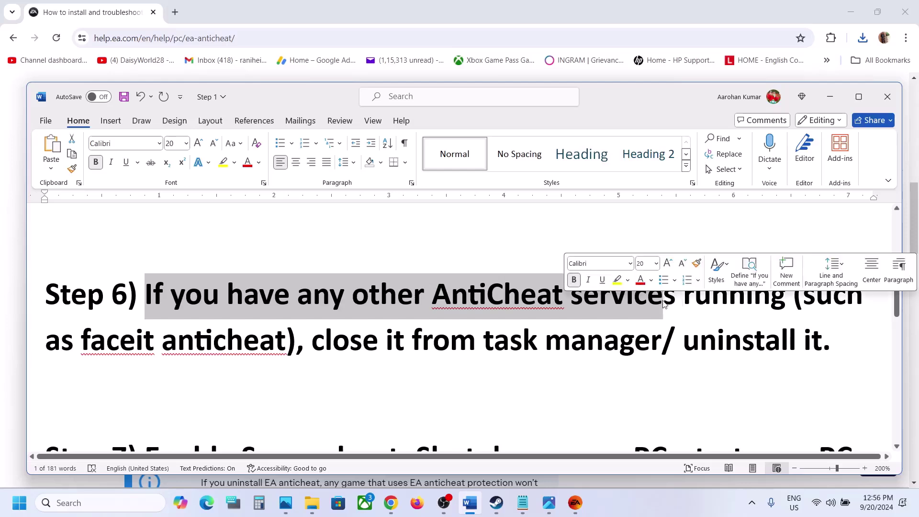
pyautogui.moveTo(113, 342); pyautogui.dragTo(247, 341)
# - Highlight 'close it from task manager' and 'uninstall it' in Step 6
pyautogui.click(431, 357)
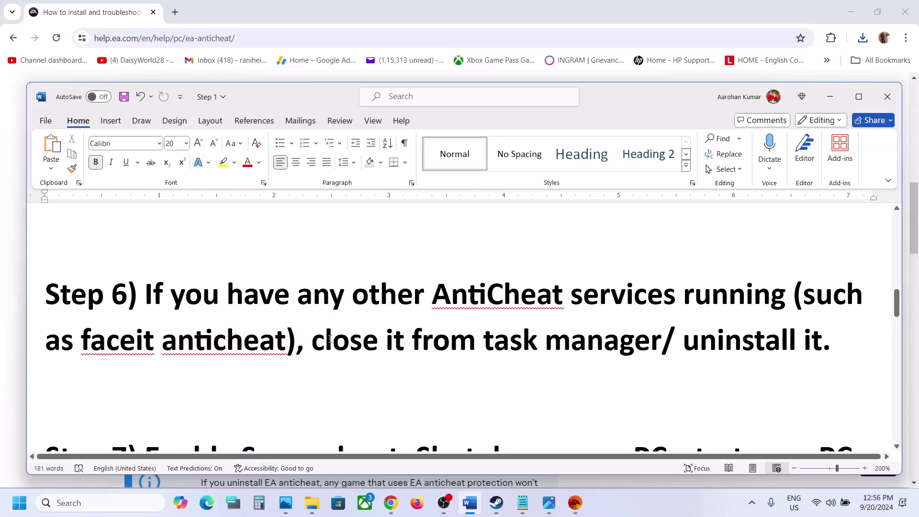
pyautogui.moveTo(329, 339); pyautogui.dragTo(601, 323)
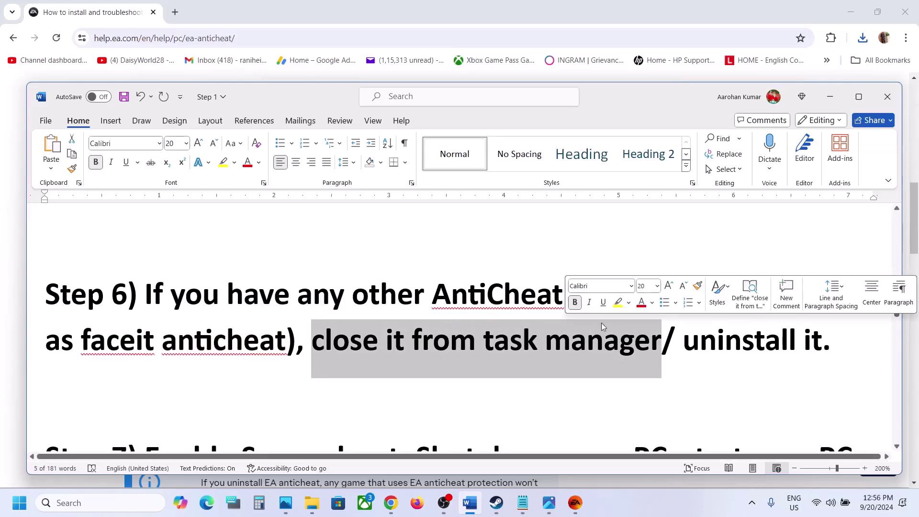
pyautogui.moveTo(683, 341); pyautogui.dragTo(811, 349)
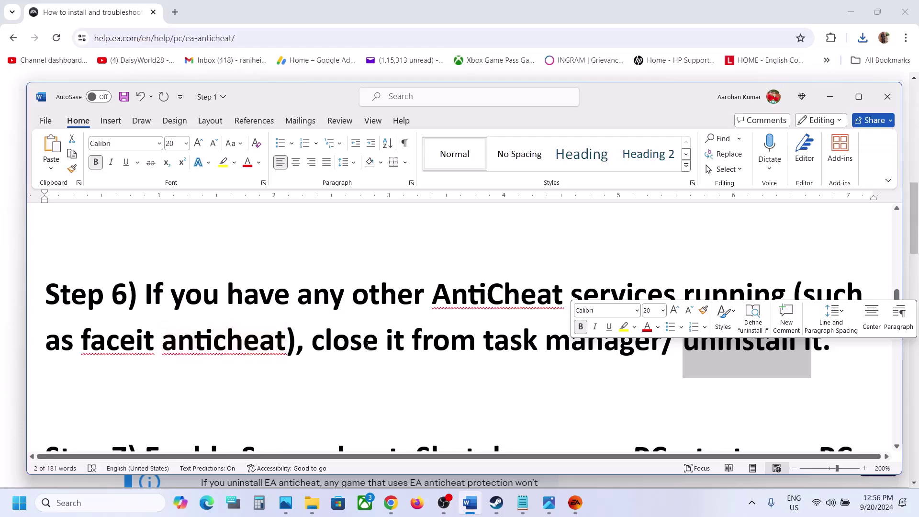
pyautogui.scroll(-3, 368, 346)
# - Maximize Word and highlight Step 7's Enable Secure boot and BIOS key instructions
pyautogui.scroll(-2, 368, 345)
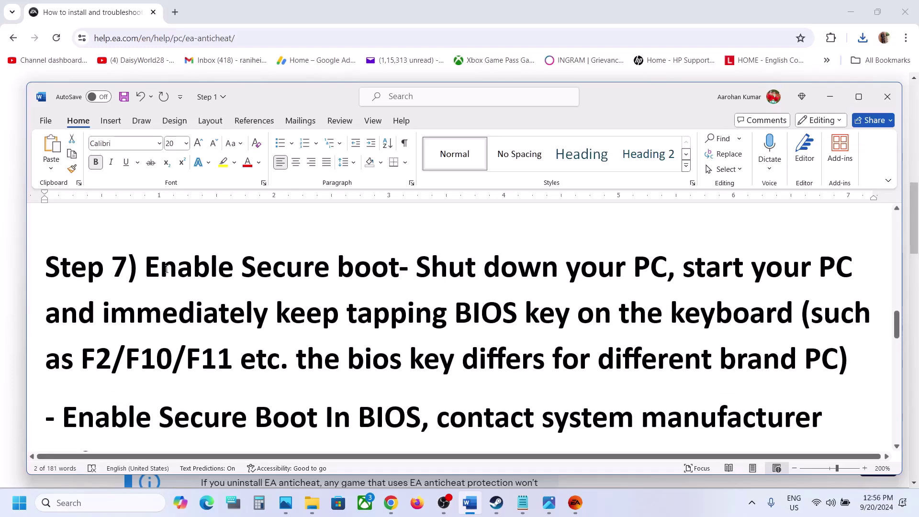
pyautogui.moveTo(157, 268); pyautogui.dragTo(378, 271)
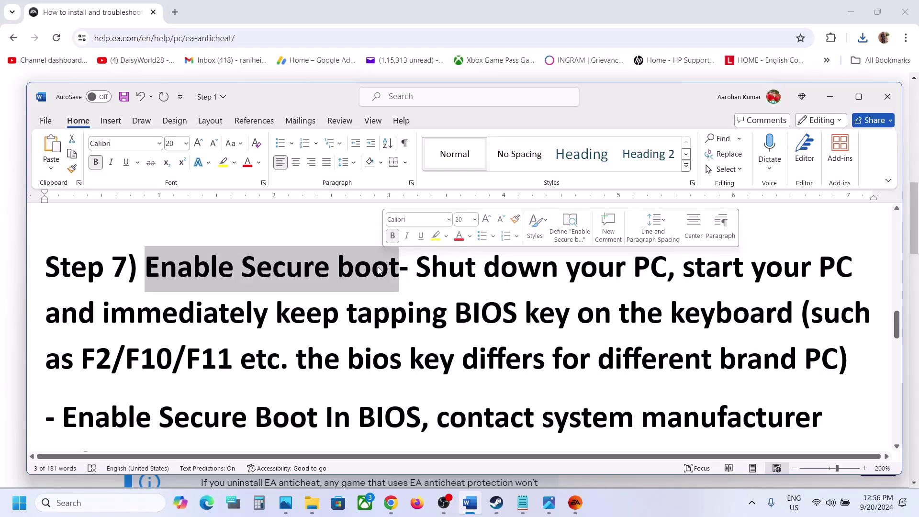
pyautogui.click(857, 97)
pyautogui.click(421, 185)
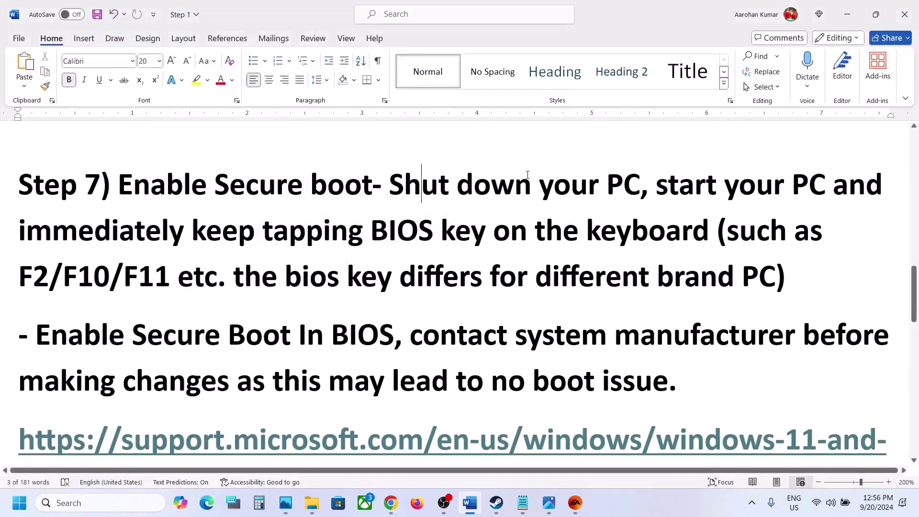
pyautogui.moveTo(660, 184); pyautogui.dragTo(461, 243)
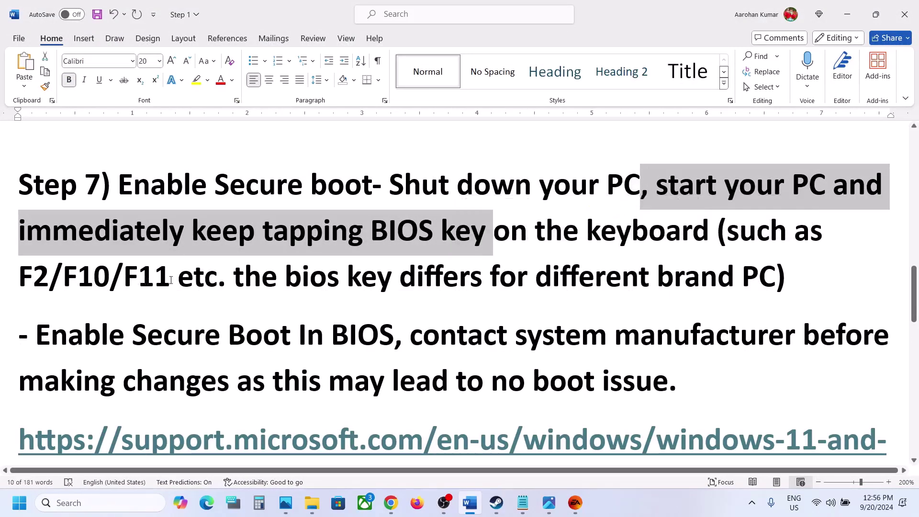
pyautogui.moveTo(285, 288); pyautogui.dragTo(741, 282)
pyautogui.click(496, 214)
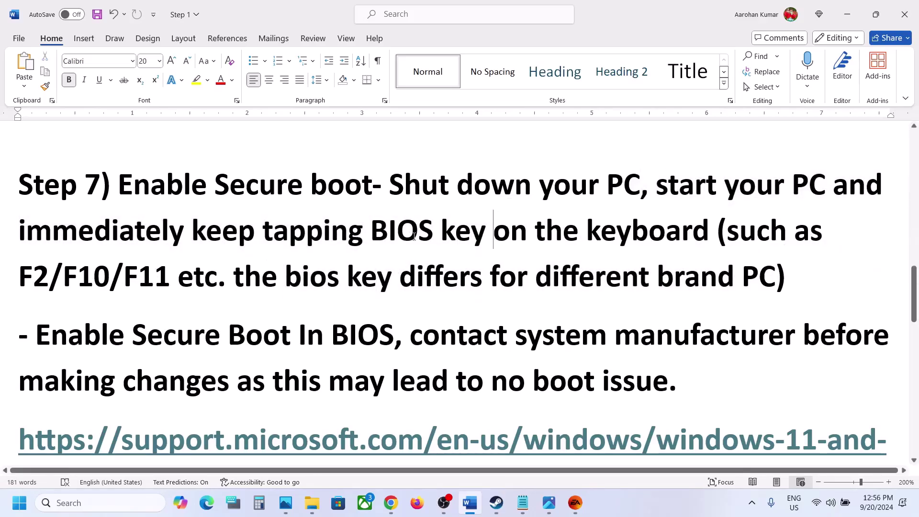
# - Highlight the Secure Boot BIOS warnings and select the Microsoft support link paragraph
pyautogui.scroll(-3, 386, 235)
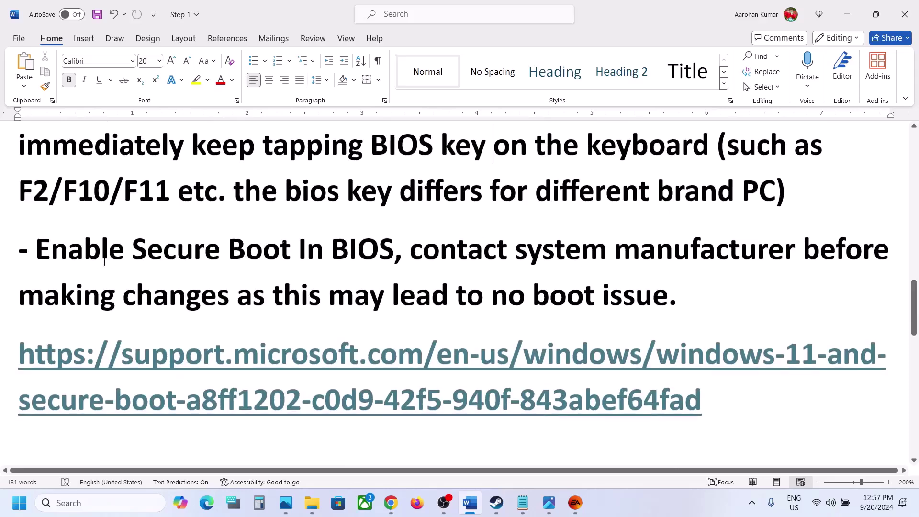
pyautogui.moveTo(75, 258); pyautogui.dragTo(345, 293)
pyautogui.moveTo(378, 294); pyautogui.dragTo(656, 293)
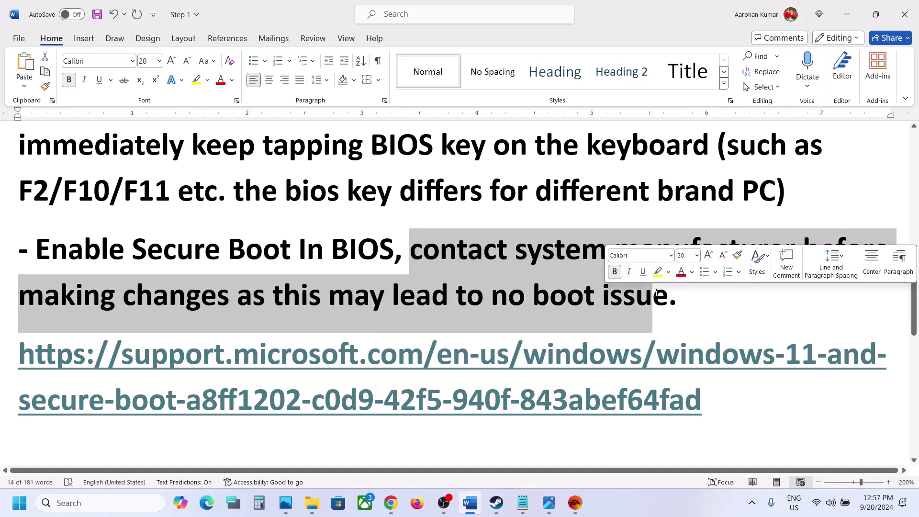
pyautogui.moveTo(216, 244); pyautogui.dragTo(551, 246)
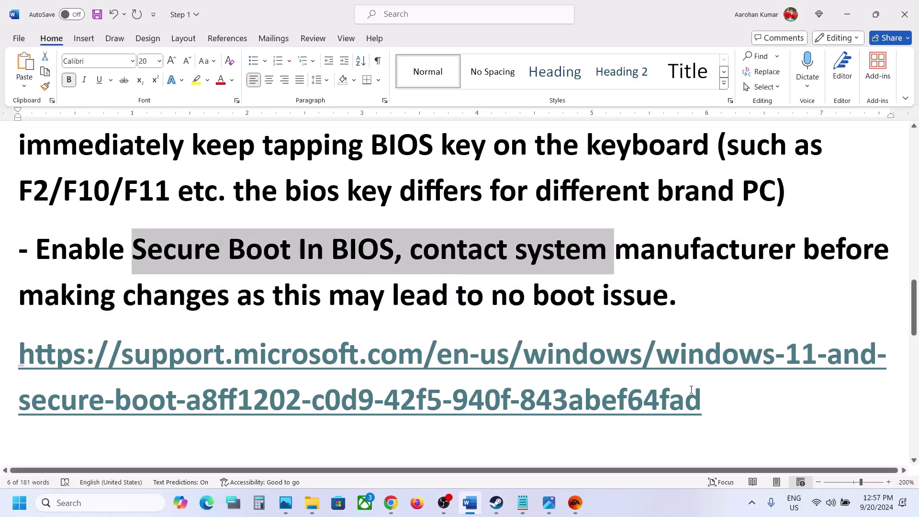
pyautogui.moveTo(718, 397); pyautogui.dragTo(122, 351)
pyautogui.hotkey('ctrl', 'c')
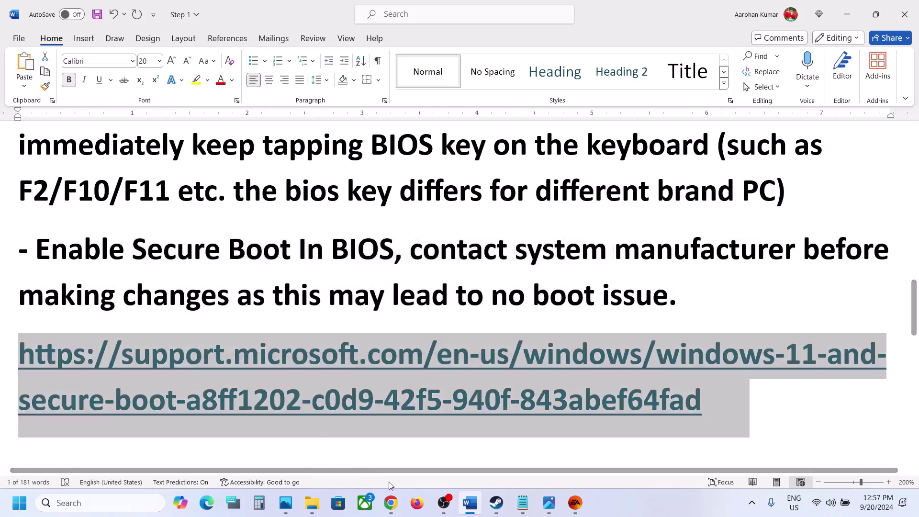
# - Load the pasted Microsoft Windows 11 and Secure Boot article in a new Chrome tab
pyautogui.click(391, 503)
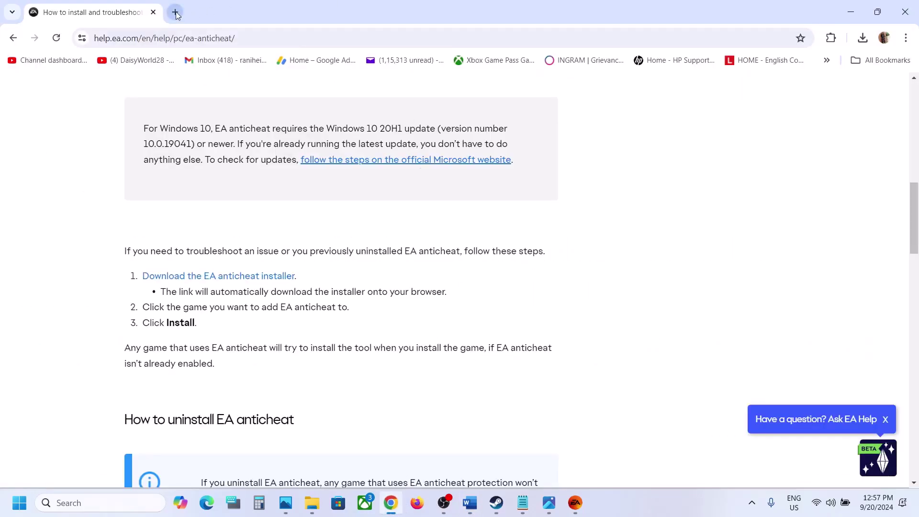
pyautogui.click(175, 15)
pyautogui.hotkey('ctrl', 'v')
pyautogui.press('Return')
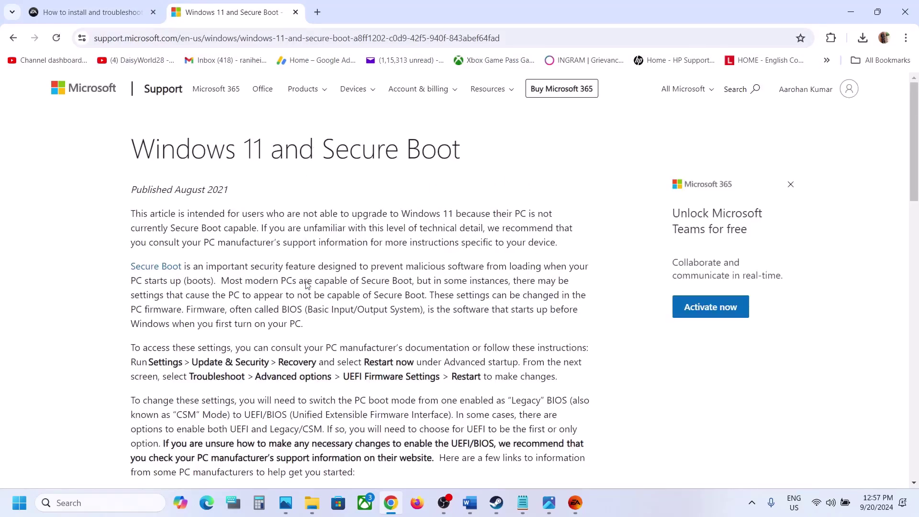
pyautogui.scroll(-4, 306, 281)
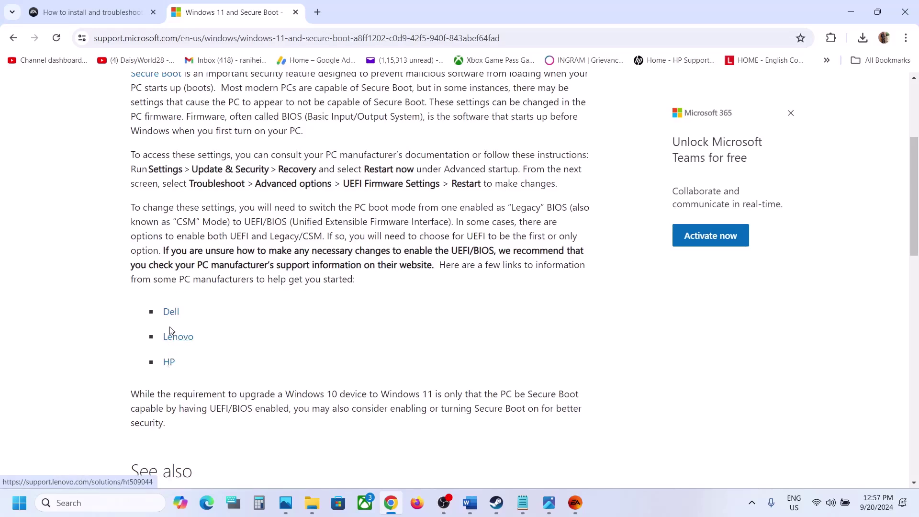
# - Open the Dell and Lenovo Secure Boot guides in separate tabs and look through both
pyautogui.click(169, 312)
pyautogui.click(218, 15)
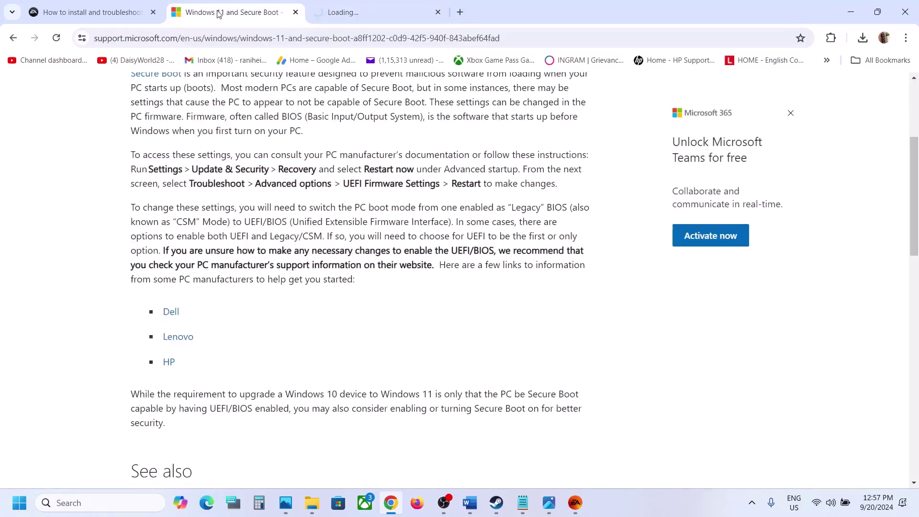
pyautogui.click(178, 338)
pyautogui.click(459, 9)
pyautogui.scroll(-3, 345, 334)
pyautogui.scroll(-8, 346, 334)
pyautogui.click(376, 12)
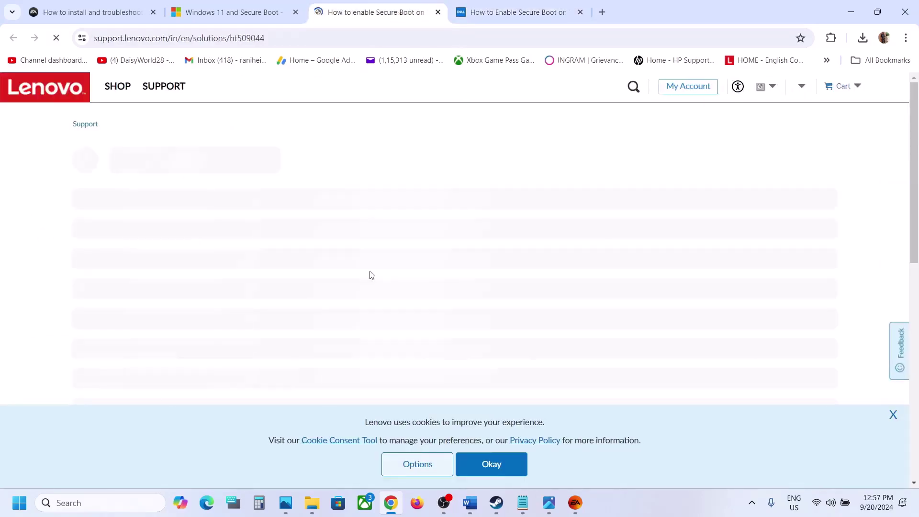
pyautogui.scroll(-3, 371, 274)
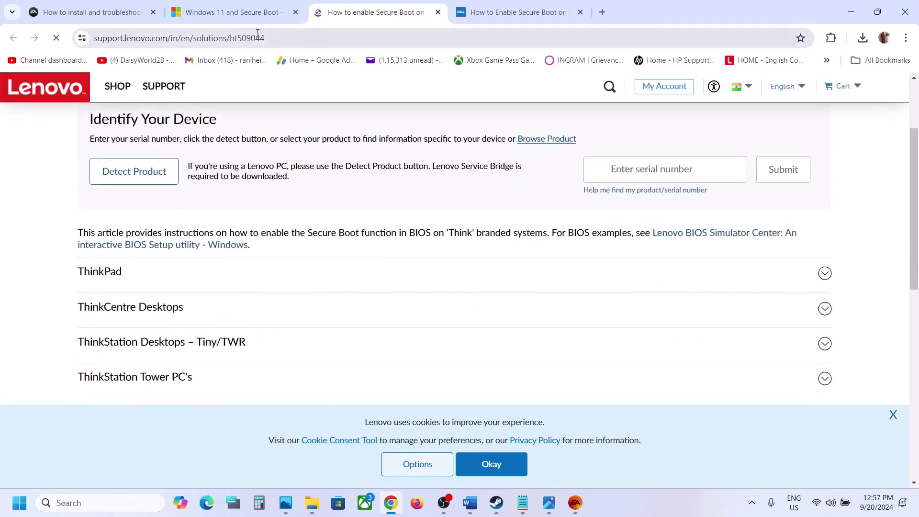
# - Return to the Secure Boot article, then bring Word's notes back to Step 8
pyautogui.click(209, 13)
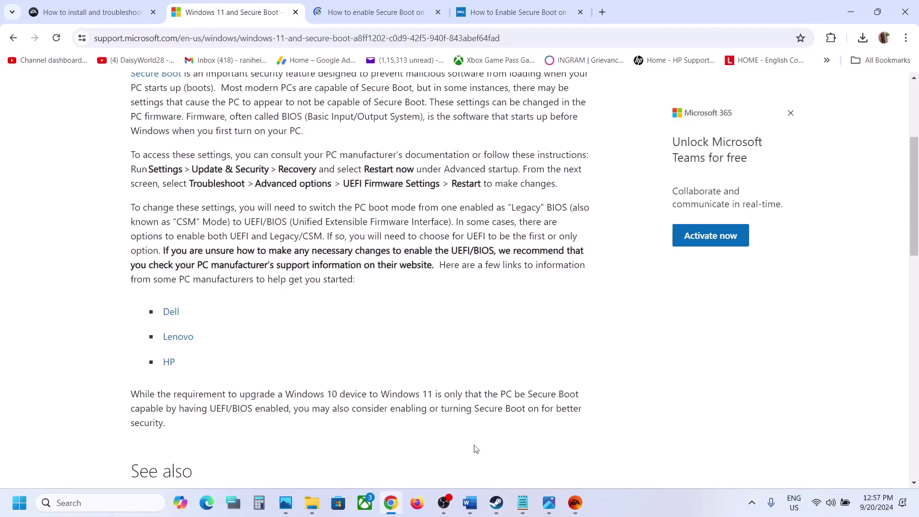
pyautogui.click(470, 503)
pyautogui.scroll(-3, 385, 321)
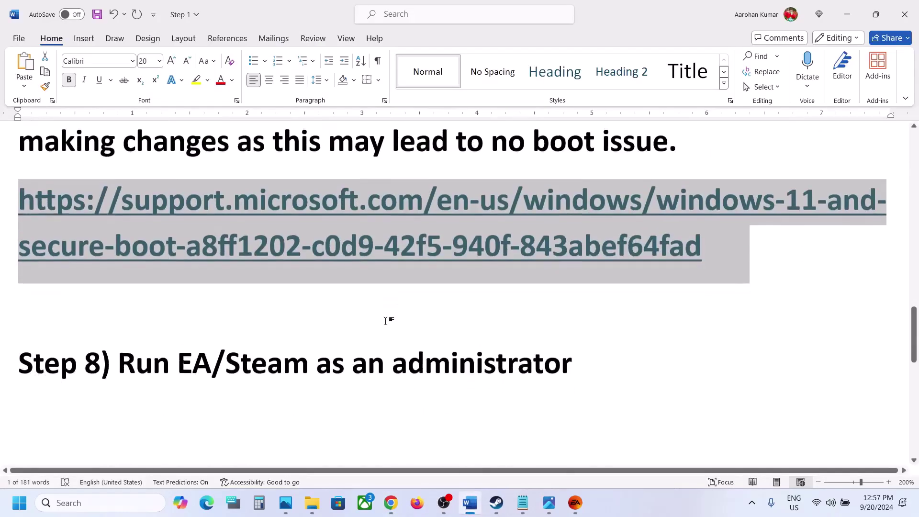
# - Highlight Step 8, 'Run EA/Steam as an administrator', in the Word notes
pyautogui.scroll(-1, 387, 320)
pyautogui.scroll(1, 388, 319)
pyautogui.moveTo(127, 373); pyautogui.dragTo(572, 373)
# - Show the EA app's main menu, then bring the Steam library forward
pyautogui.click(576, 505)
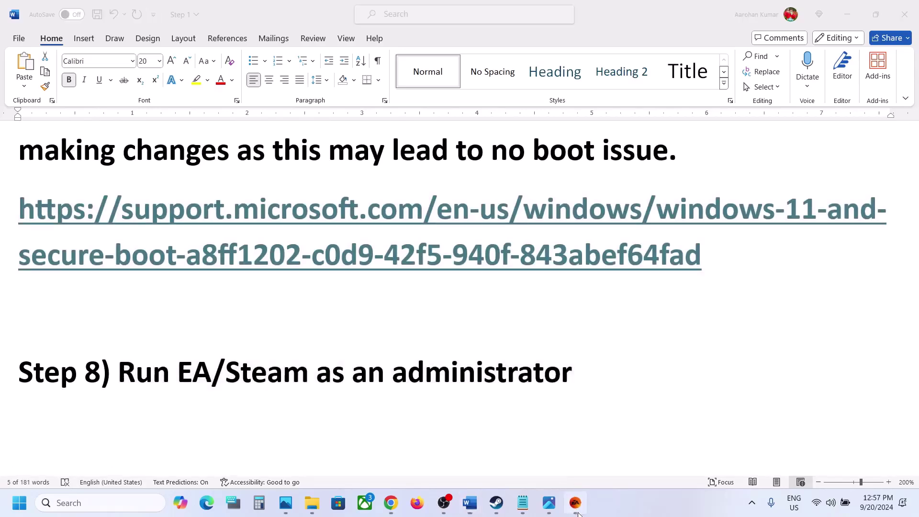
pyautogui.click(16, 14)
pyautogui.click(16, 13)
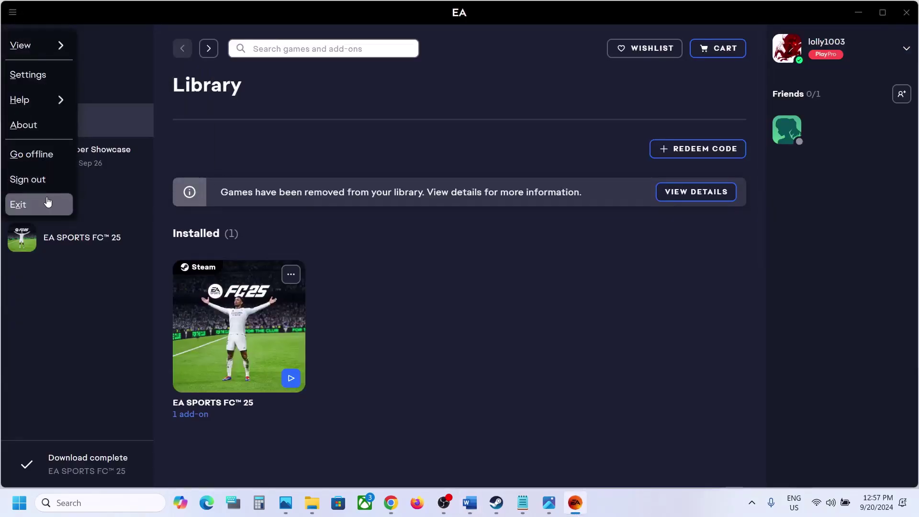
pyautogui.click(497, 503)
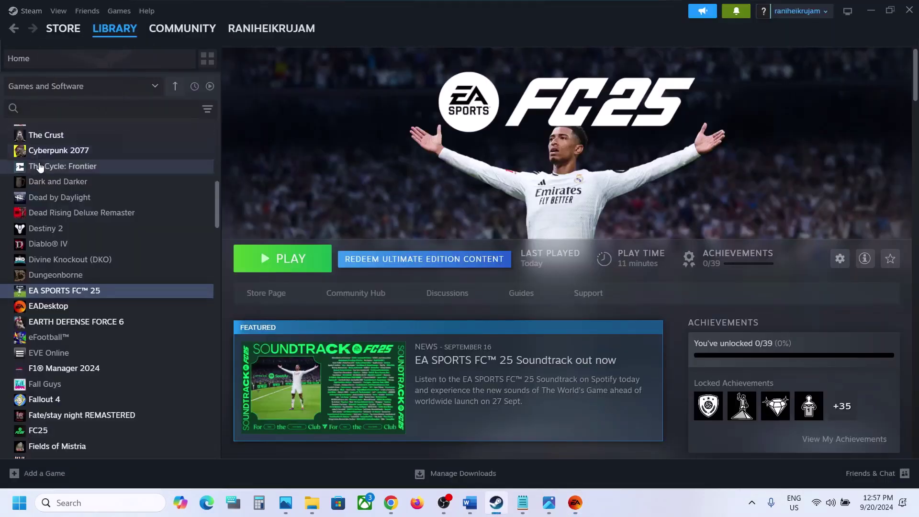
# - Search Windows for 'steam' and show the Steam app's run-as-administrator options
pyautogui.click(23, 17)
pyautogui.click(85, 504)
pyautogui.write('steam')
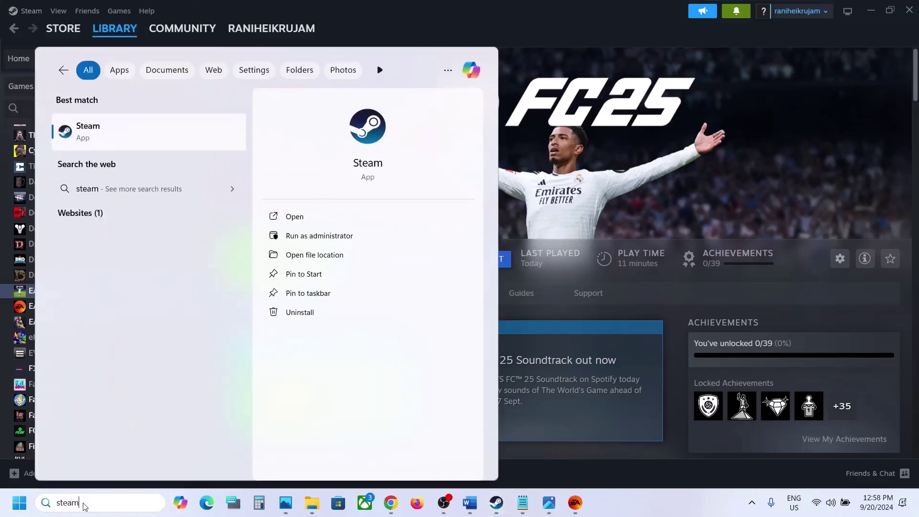
pyautogui.rightClick(127, 132)
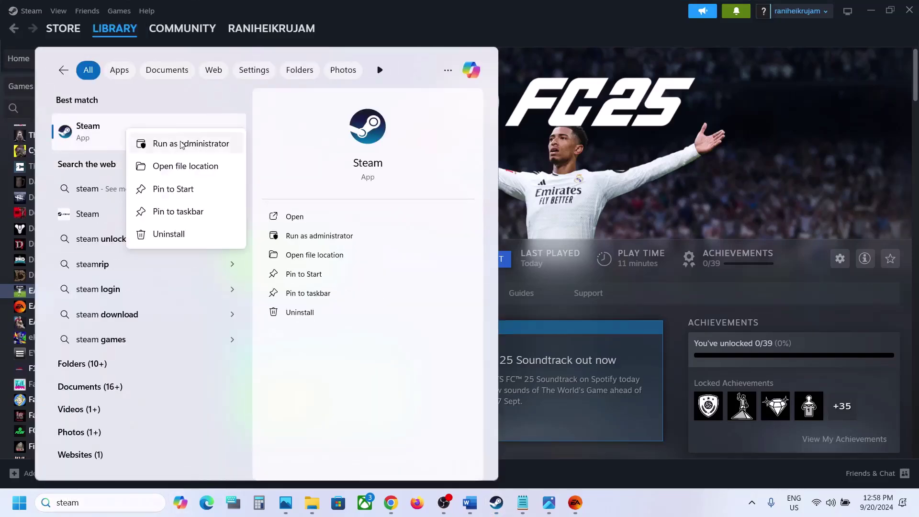
pyautogui.click(659, 311)
# - Search for 'ea', show the EA app's launch options, then return to Word
pyautogui.click(103, 502)
pyautogui.write('ea')
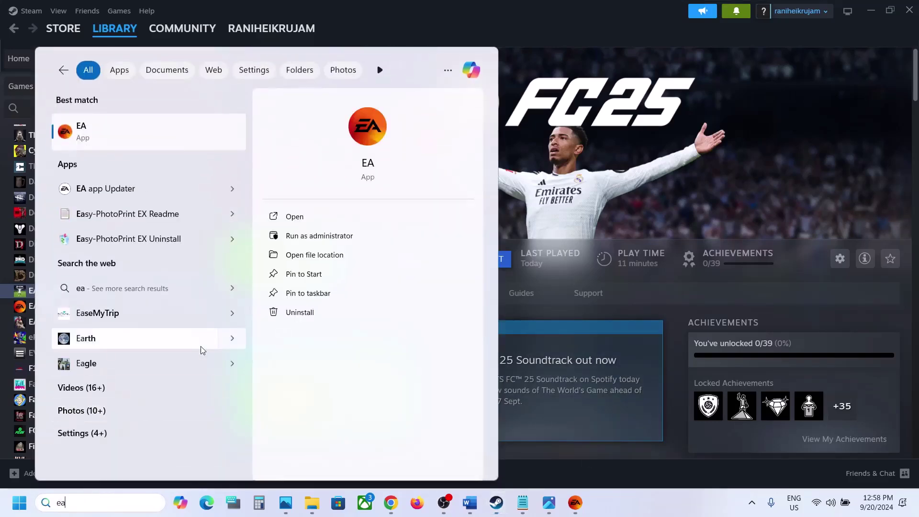
pyautogui.rightClick(123, 139)
pyautogui.click(645, 220)
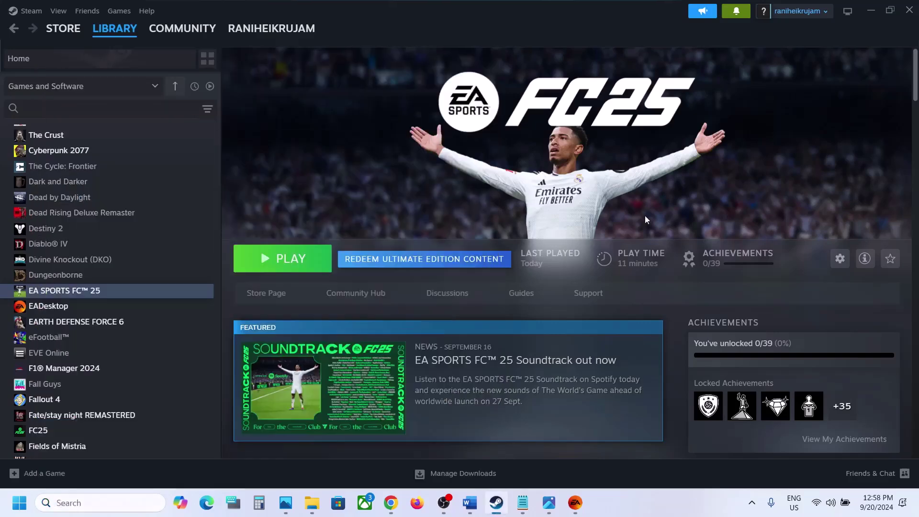
pyautogui.click(469, 503)
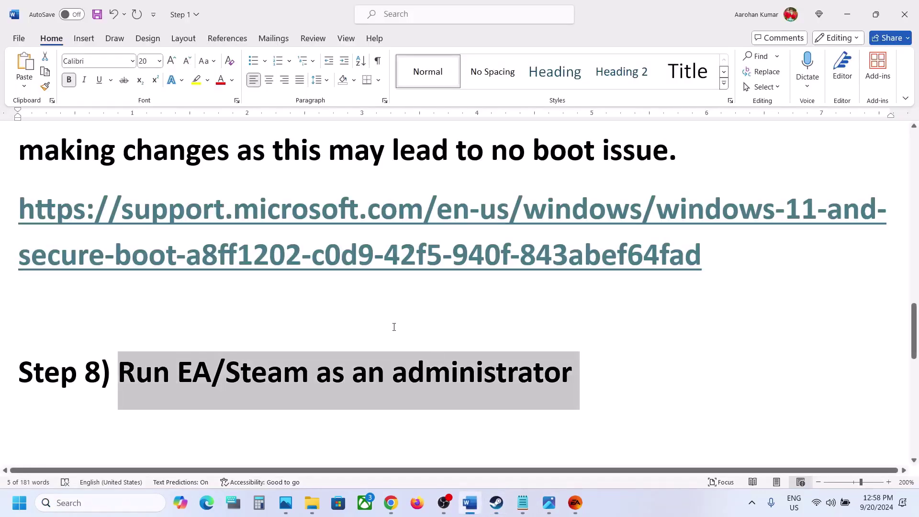
# - Highlight Step 8's text and browse EA SPORTS FC 25's local files from Steam
pyautogui.scroll(-3, 393, 331)
pyautogui.moveTo(130, 333); pyautogui.dragTo(563, 343)
pyautogui.hotkey('alt', 'Tab')
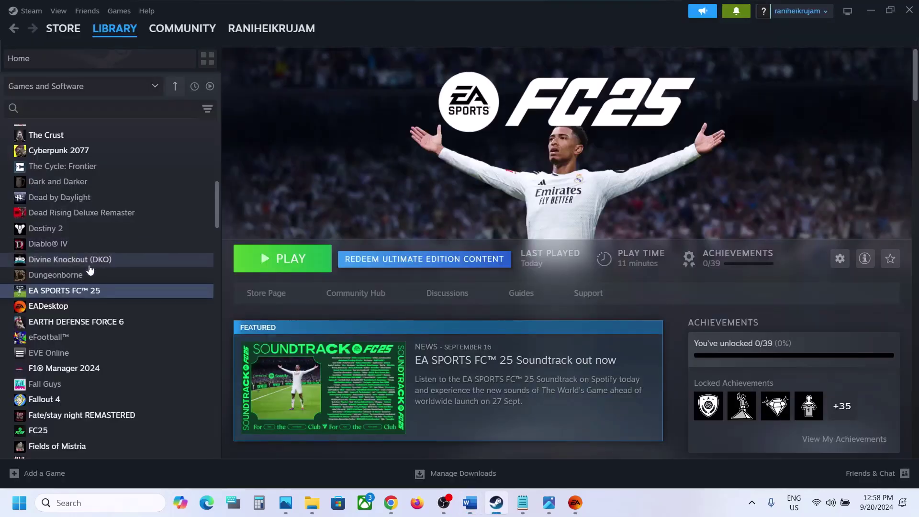
pyautogui.rightClick(79, 289)
pyautogui.moveTo(115, 362)
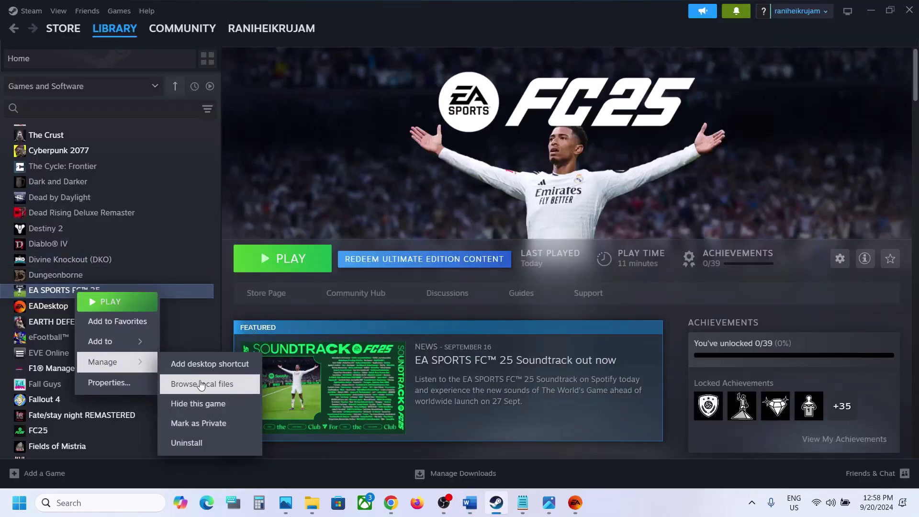
pyautogui.click(202, 384)
pyautogui.scroll(-4, 284, 240)
pyautogui.scroll(-1, 284, 239)
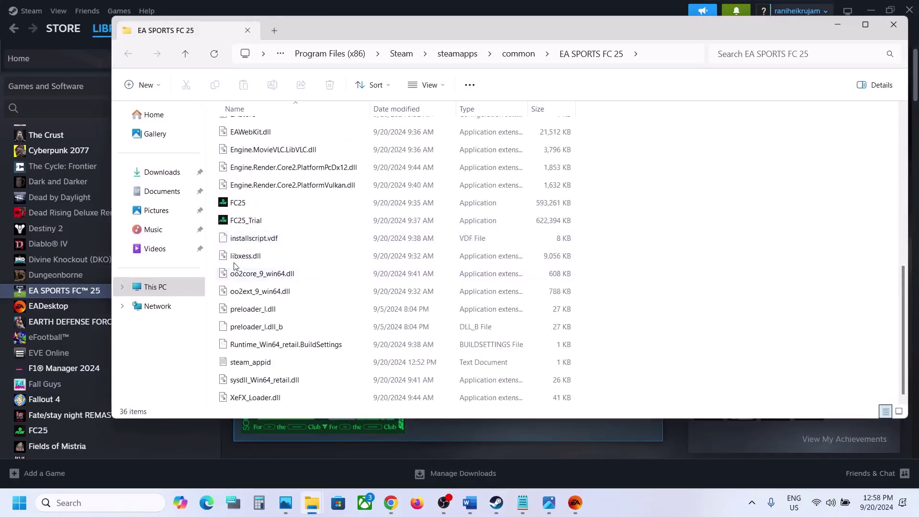
# - Set FC25 to run as administrator in its Compatibility properties, then return to Word
pyautogui.rightClick(237, 203)
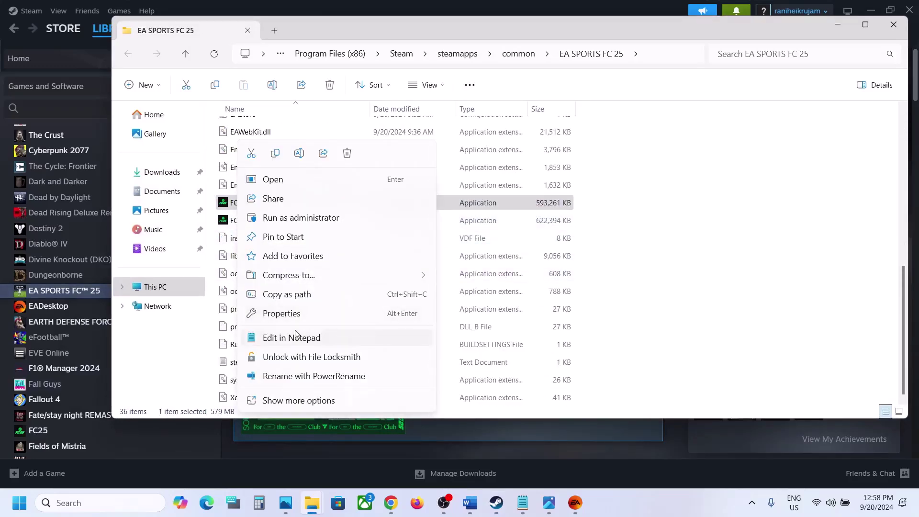
pyautogui.click(289, 313)
pyautogui.click(356, 189)
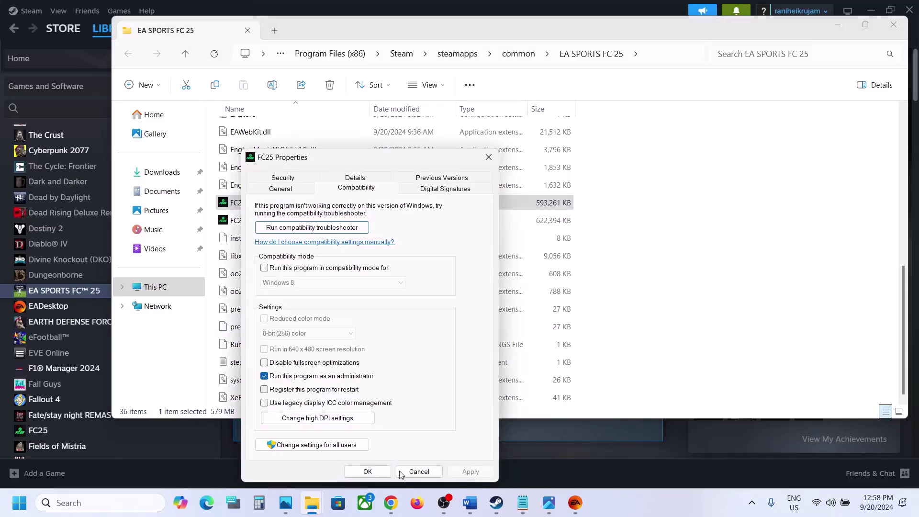
pyautogui.click(369, 471)
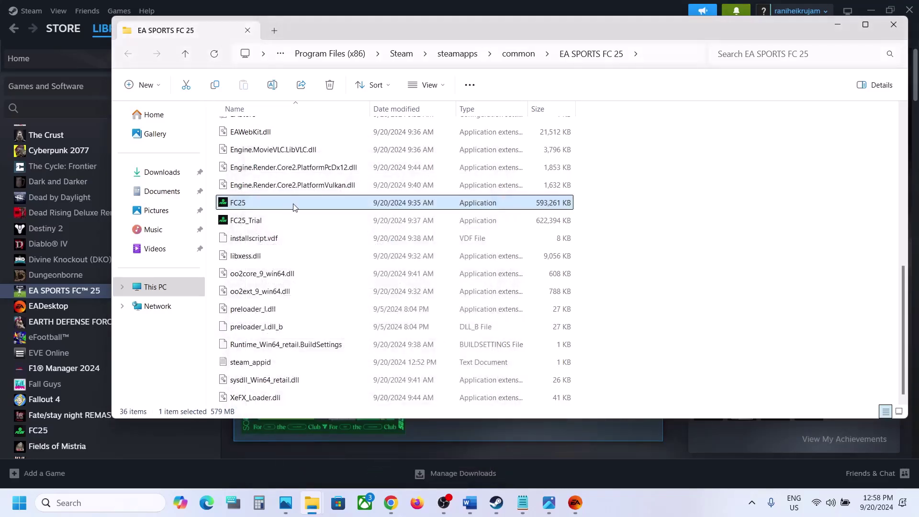
pyautogui.click(470, 502)
pyautogui.scroll(-3, 386, 283)
pyautogui.scroll(2, 386, 283)
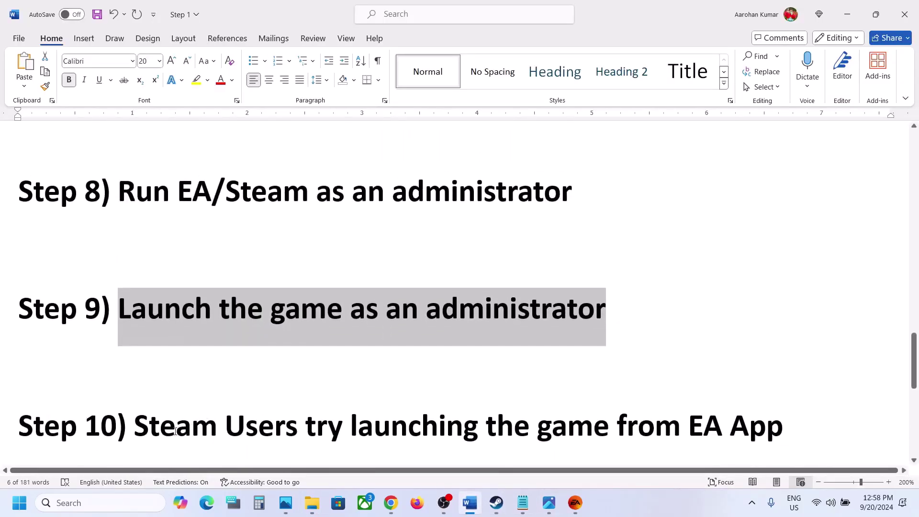
# - Highlight Step 10 in Word, exit Steam completely from its menu, and return to Word
pyautogui.moveTo(172, 431); pyautogui.dragTo(679, 433)
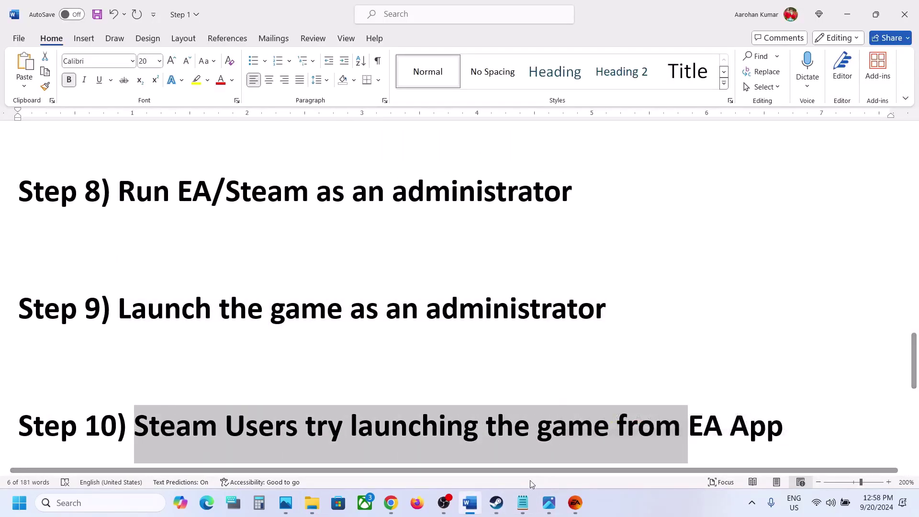
pyautogui.click(498, 503)
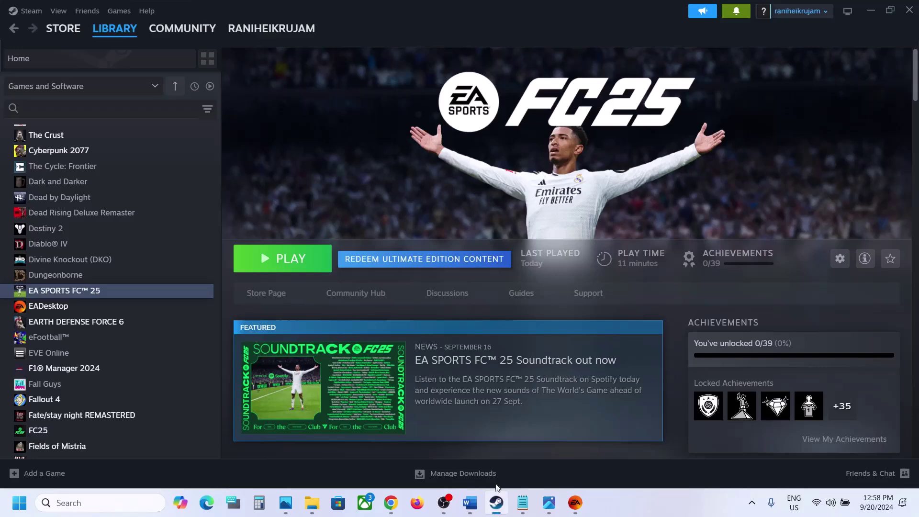
pyautogui.click(31, 12)
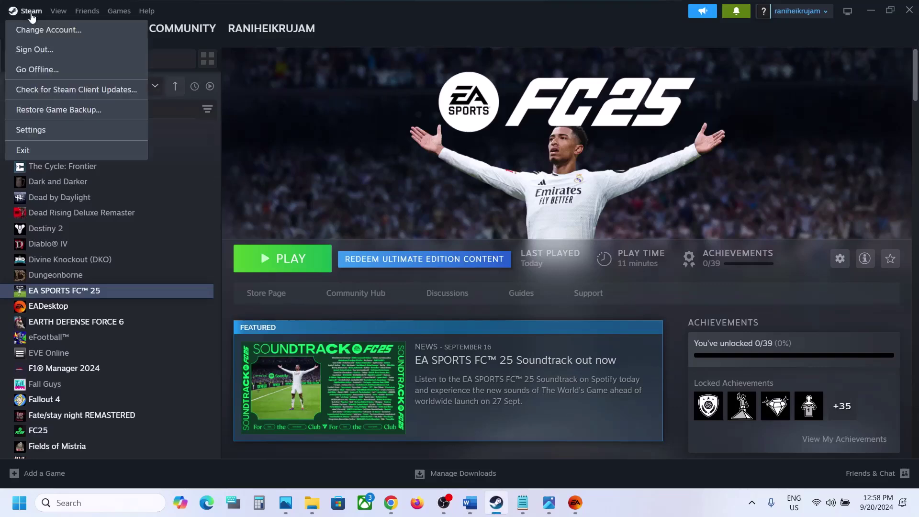
pyautogui.click(23, 152)
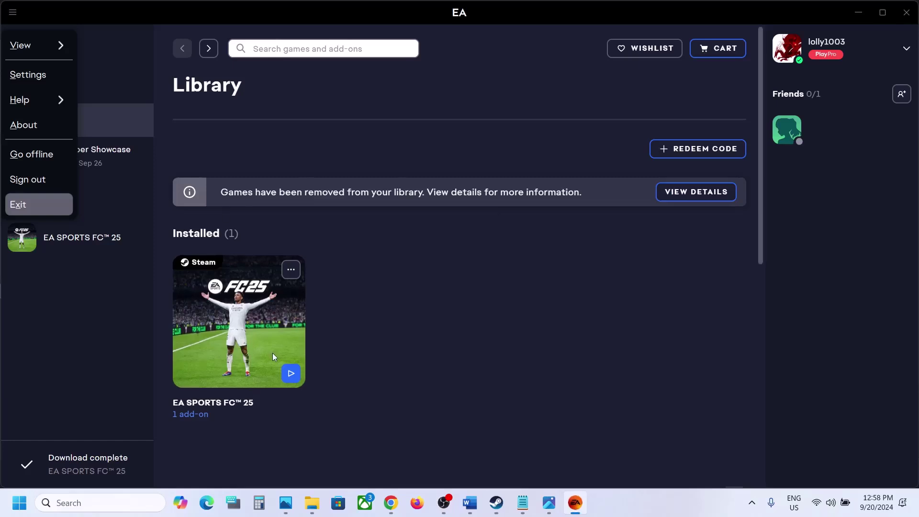
pyautogui.click(470, 503)
pyautogui.scroll(-3, 400, 345)
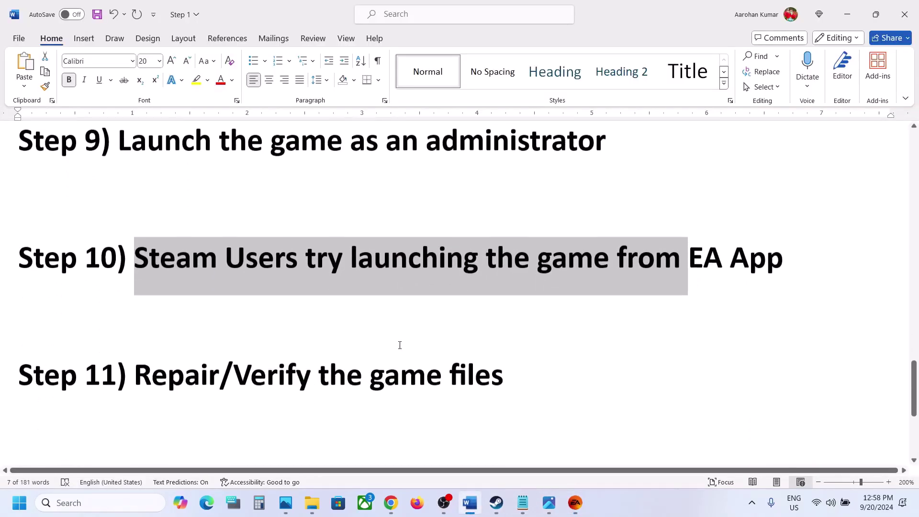
# - Highlight the Step 11 note and show EA SPORTS FC 25's Installed Files properties in Steam
pyautogui.moveTo(196, 366); pyautogui.dragTo(445, 374)
pyautogui.scroll(-1, 394, 369)
pyautogui.scroll(1, 395, 373)
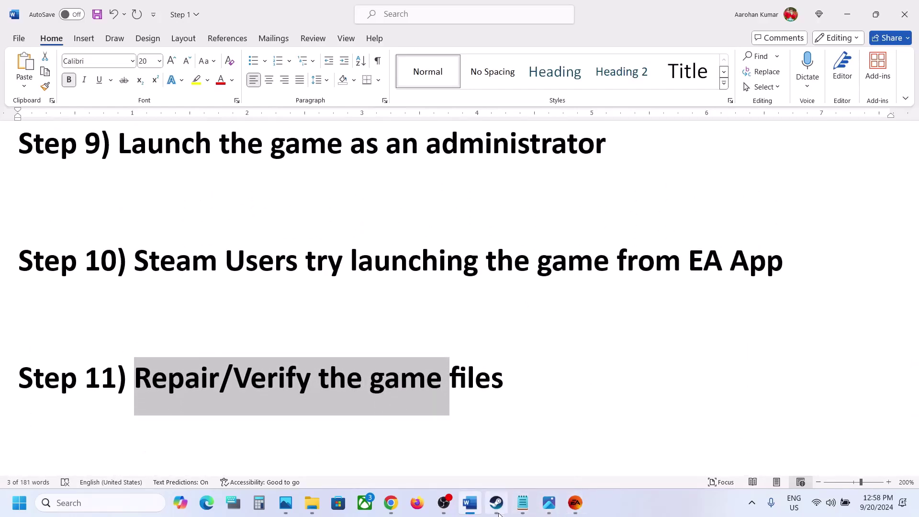
pyautogui.click(497, 505)
pyautogui.rightClick(143, 290)
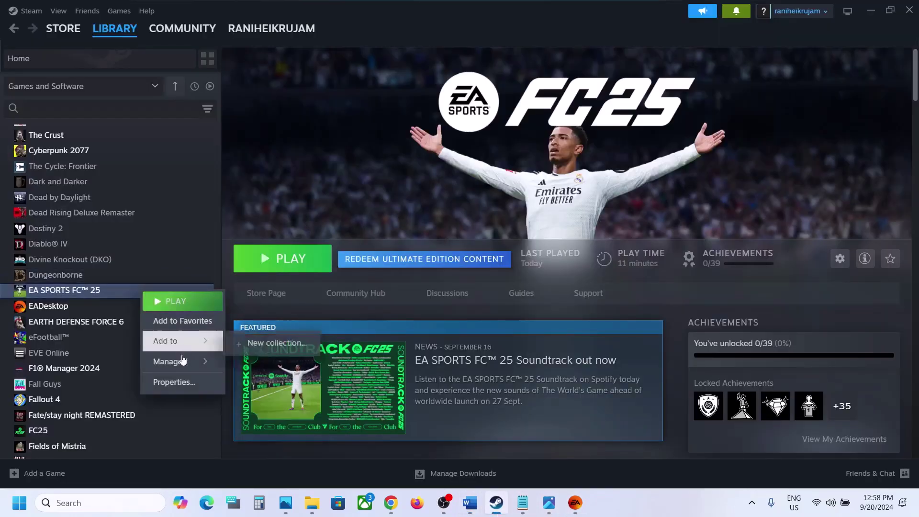
pyautogui.click(179, 383)
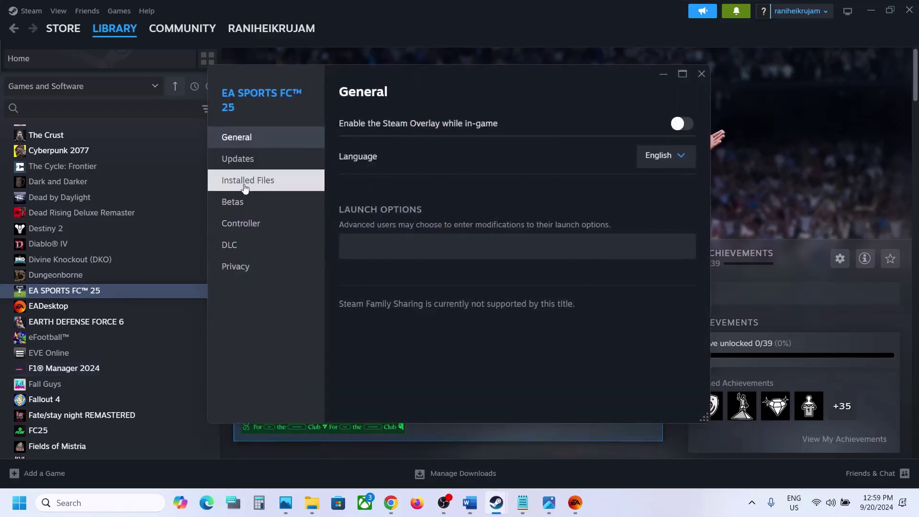
pyautogui.click(253, 186)
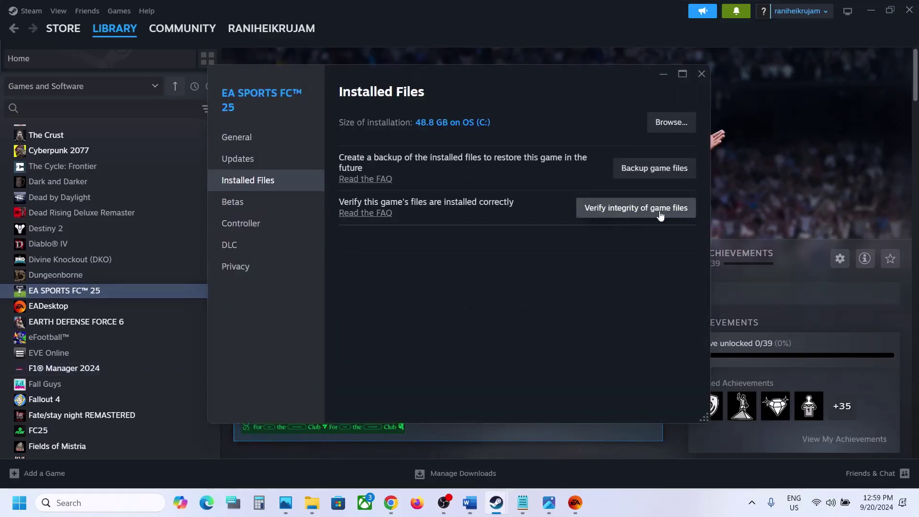
pyautogui.click(702, 73)
# - Show EA SPORTS FC 25's Manage options in the EA app, then return to Word
pyautogui.click(575, 502)
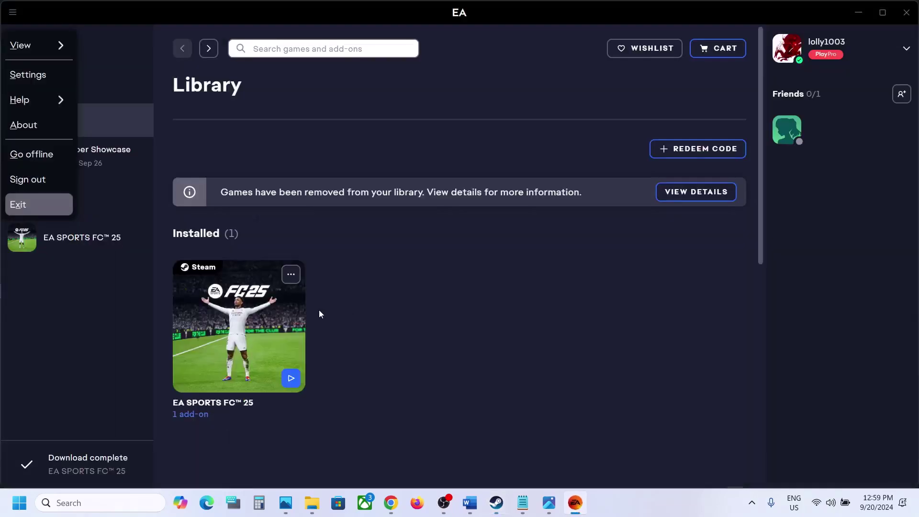
pyautogui.click(88, 243)
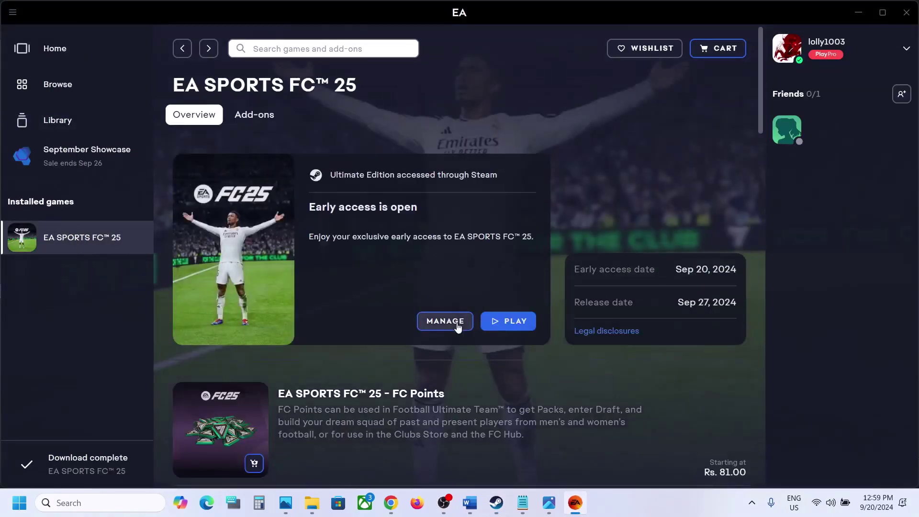
pyautogui.click(458, 328)
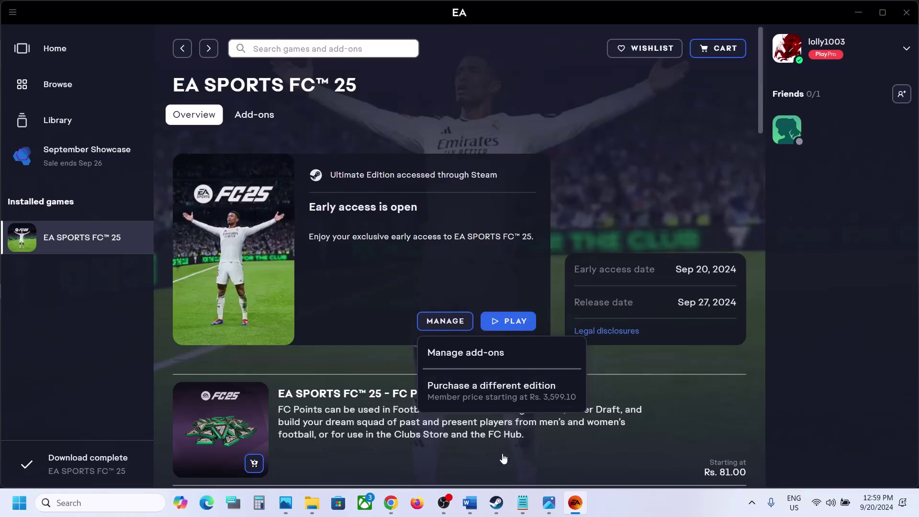
pyautogui.click(470, 502)
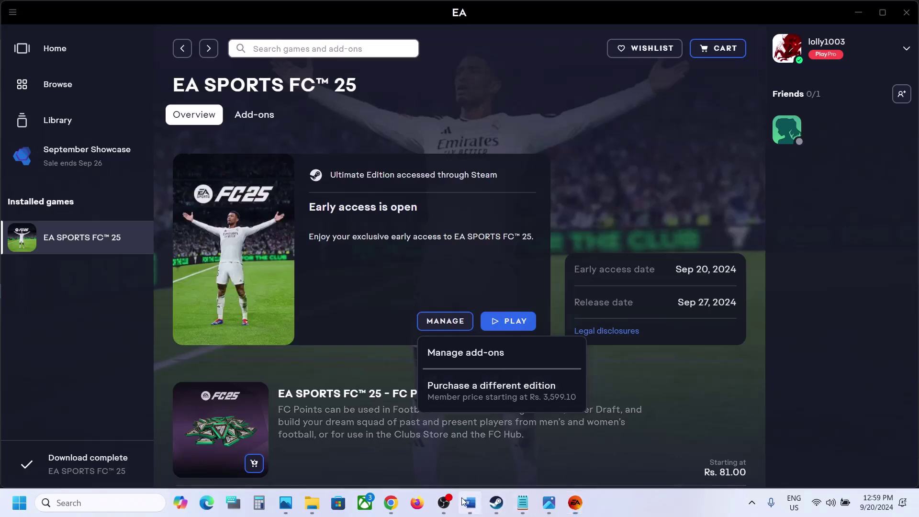
pyautogui.scroll(-3, 337, 342)
pyautogui.scroll(-1, 337, 342)
pyautogui.scroll(3, 337, 341)
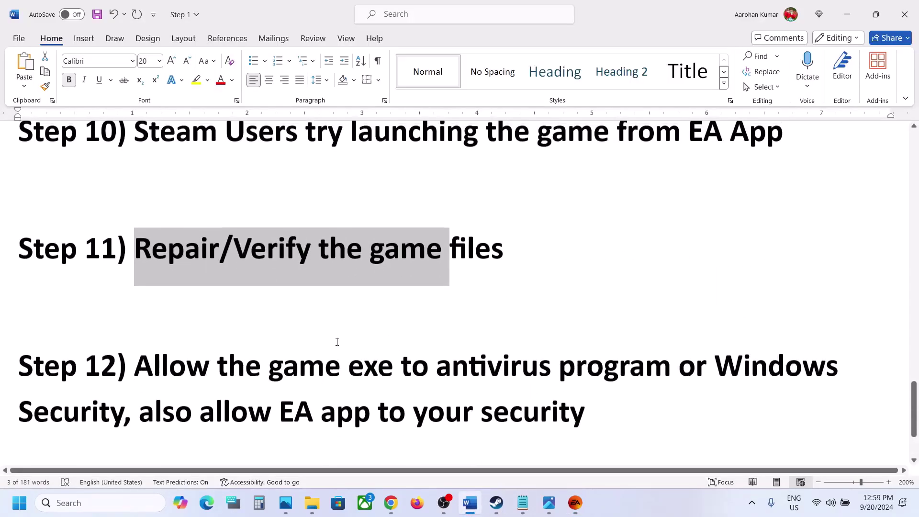
pyautogui.moveTo(477, 374); pyautogui.dragTo(594, 381)
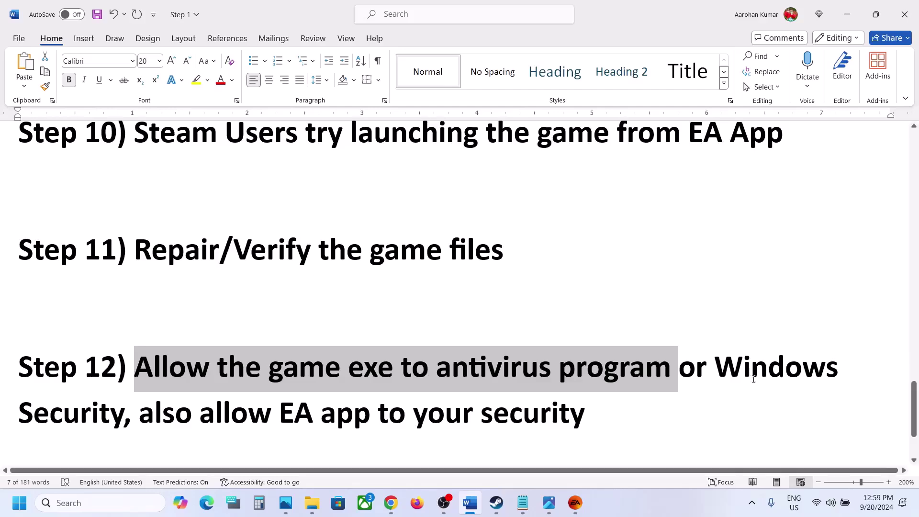
pyautogui.moveTo(719, 365); pyautogui.dragTo(757, 408)
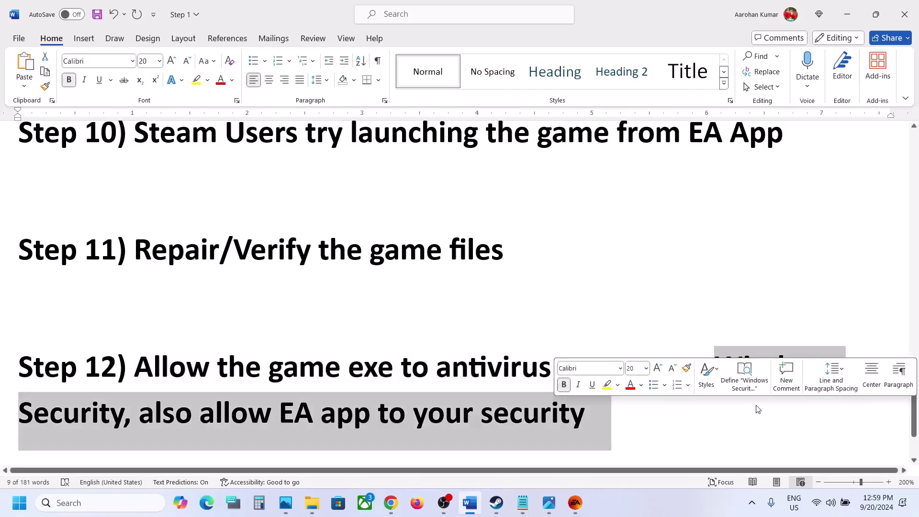
pyautogui.press('super+i')
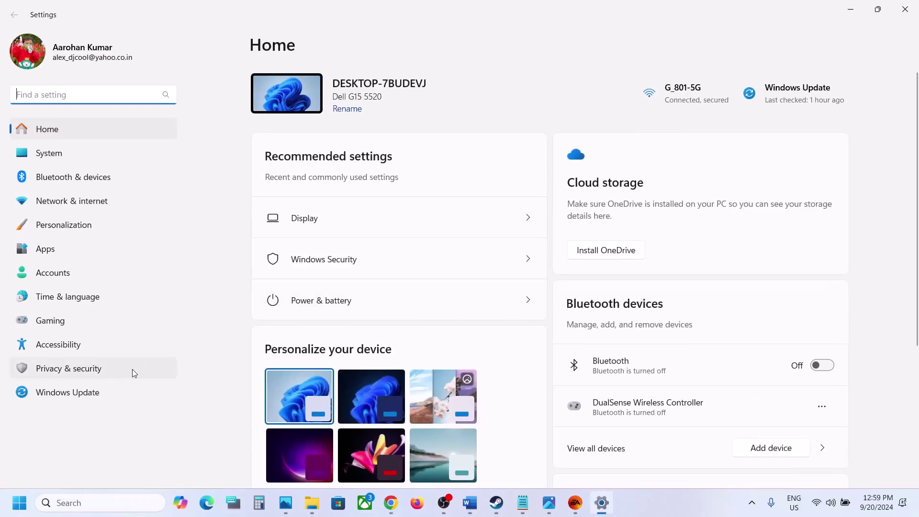
# - Reach Windows Security's ransomware protection and open Controlled folder access allowed apps, approving the admin prompt
pyautogui.click(132, 369)
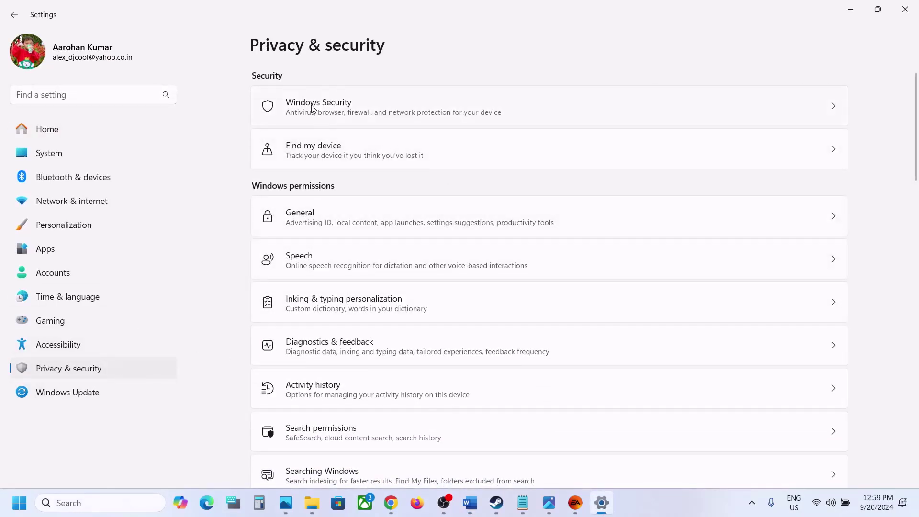
pyautogui.click(355, 110)
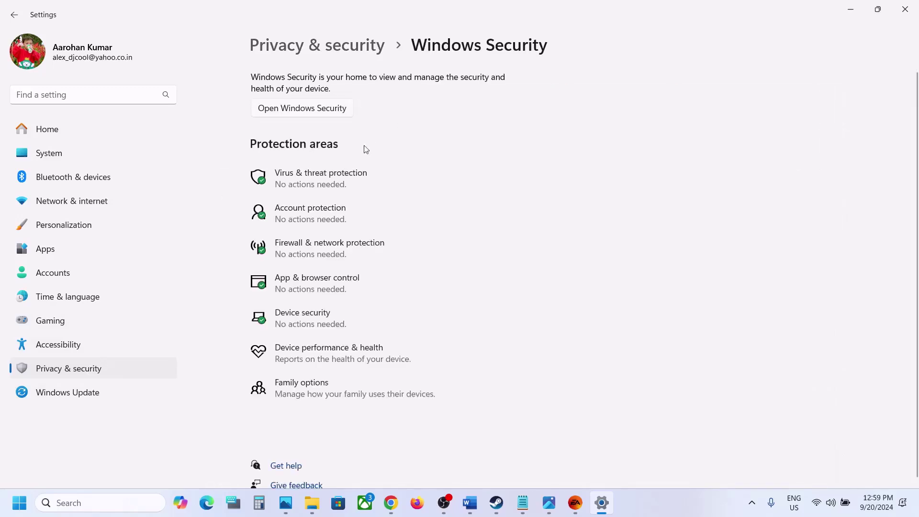
pyautogui.click(325, 177)
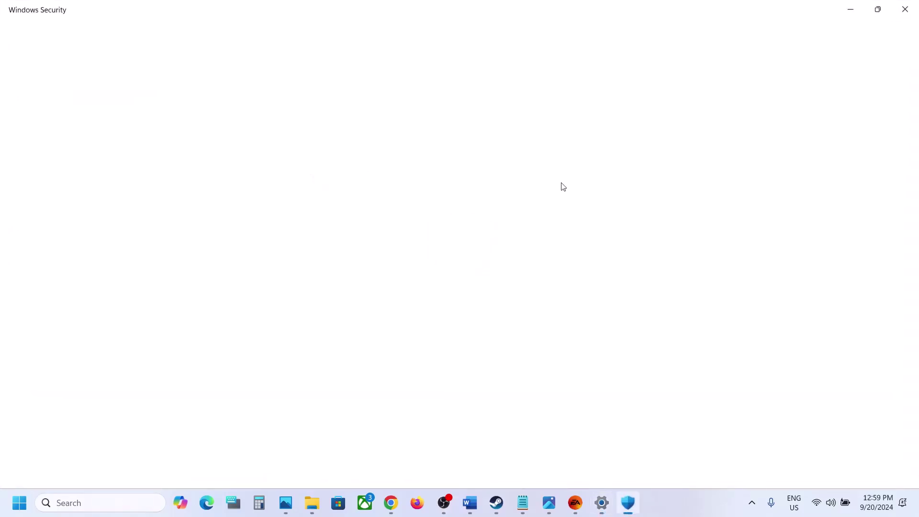
pyautogui.scroll(-3, 563, 187)
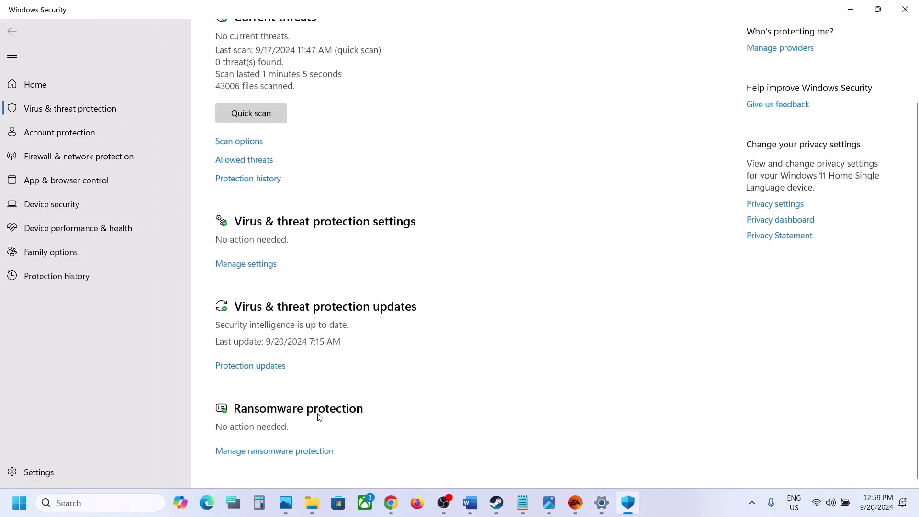
pyautogui.click(289, 450)
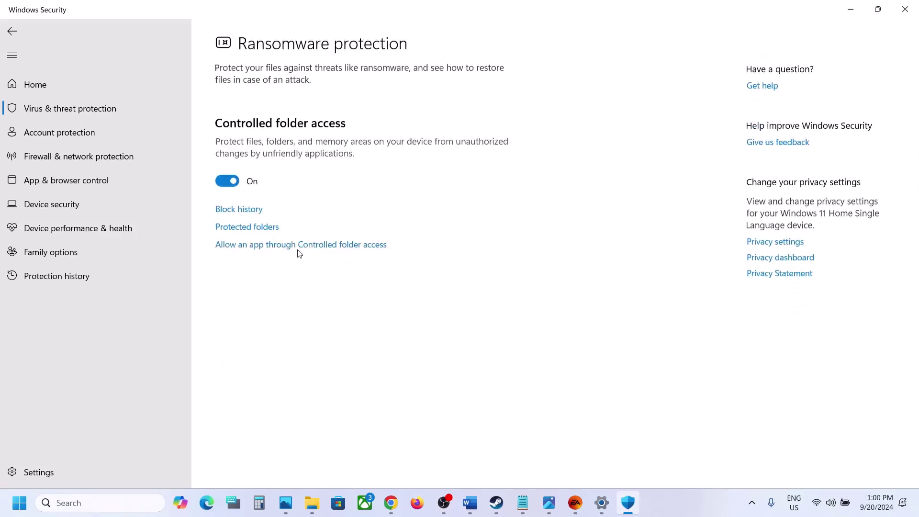
pyautogui.click(308, 245)
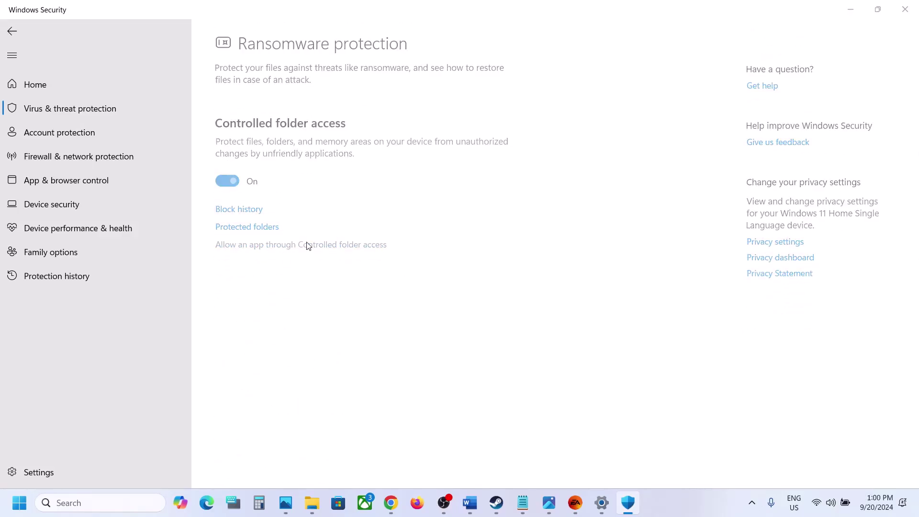
pyautogui.click(431, 349)
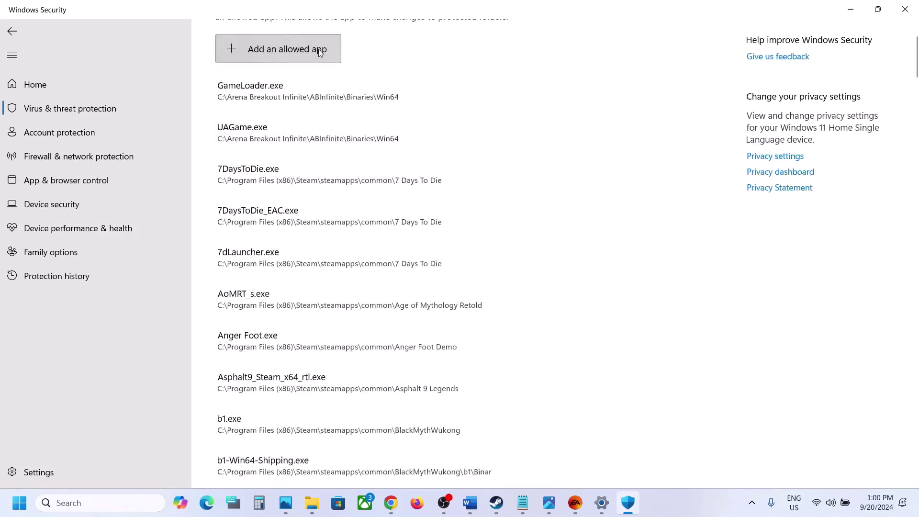
# - Allow the FC25 executable through Controlled folder access
pyautogui.click(318, 50)
pyautogui.click(266, 95)
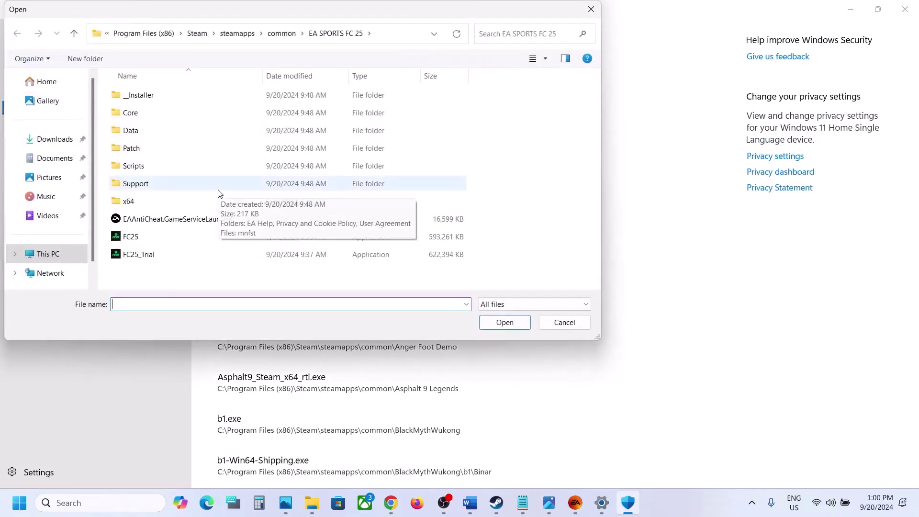
pyautogui.click(144, 238)
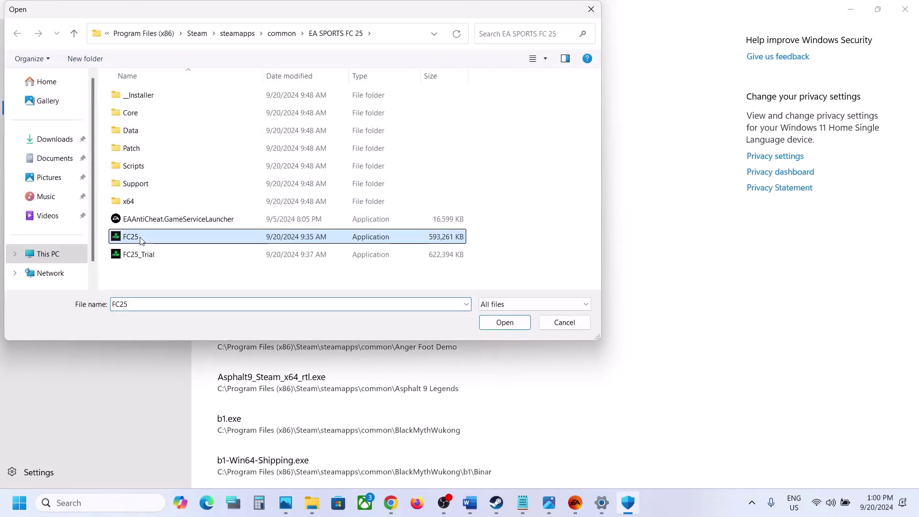
pyautogui.click(498, 323)
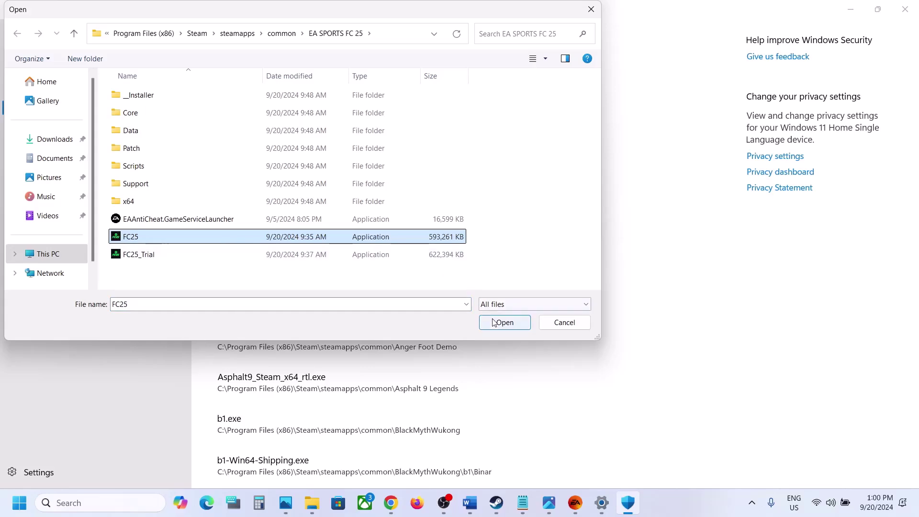
# - Allow the FC25_Trial executable through Controlled folder access
pyautogui.click(271, 60)
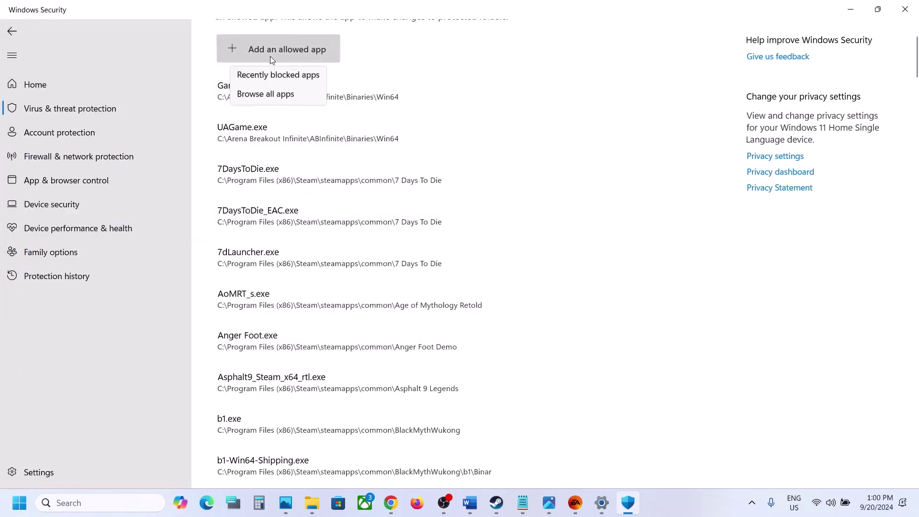
pyautogui.click(263, 94)
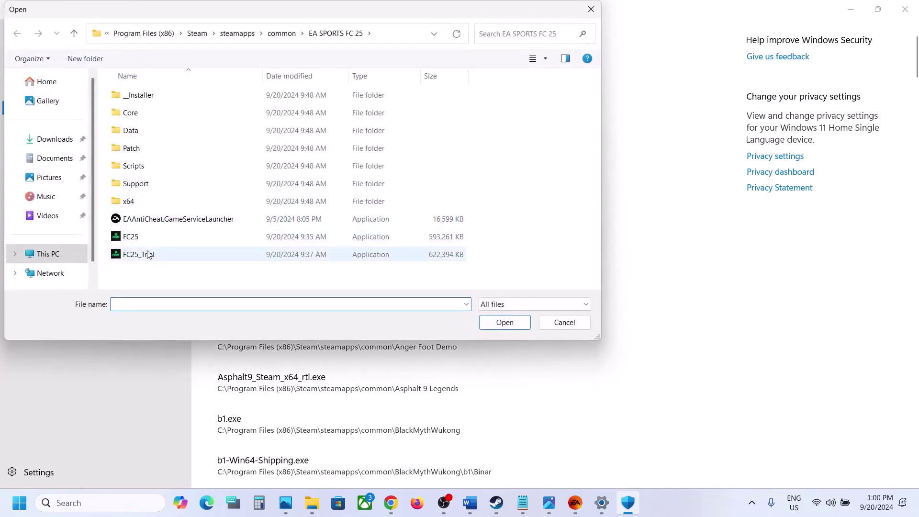
pyautogui.click(148, 254)
pyautogui.click(508, 323)
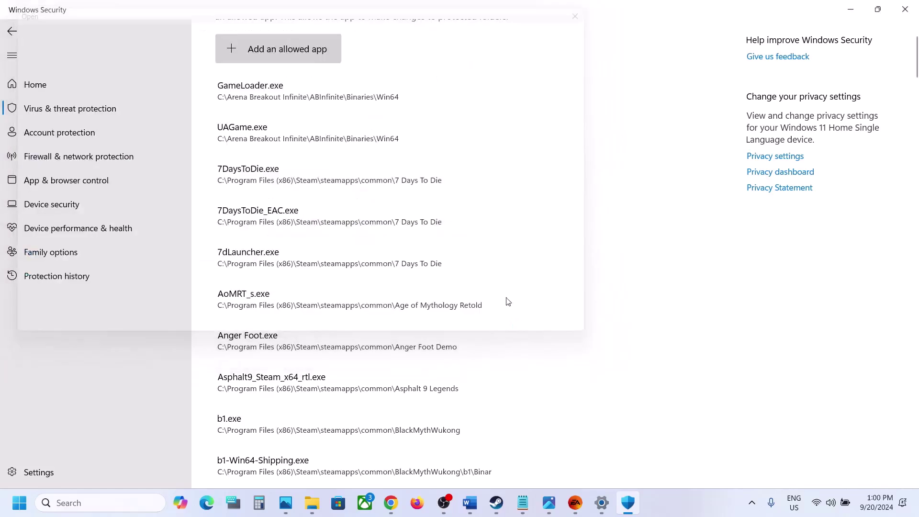
# - Allow EAAntiCheat.GameServiceLauncher through Controlled folder access, then start a taskbar search
pyautogui.click(312, 53)
pyautogui.click(290, 91)
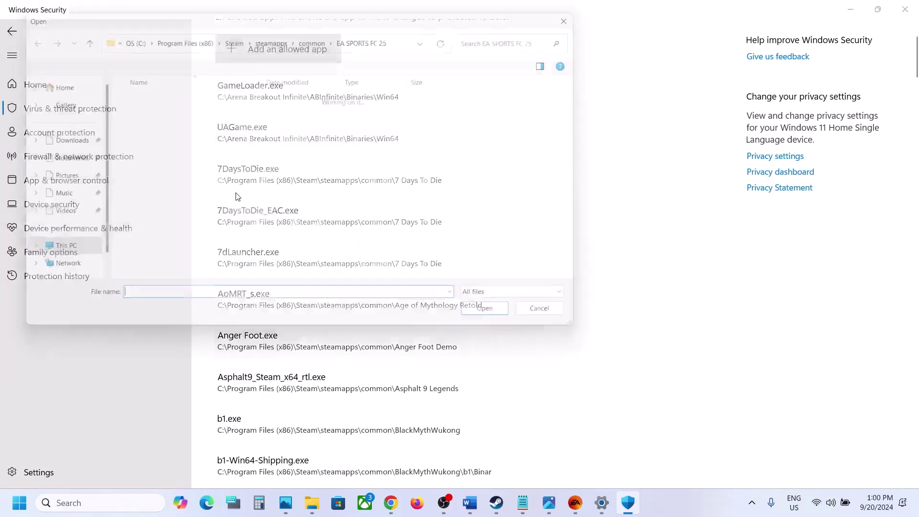
pyautogui.click(145, 221)
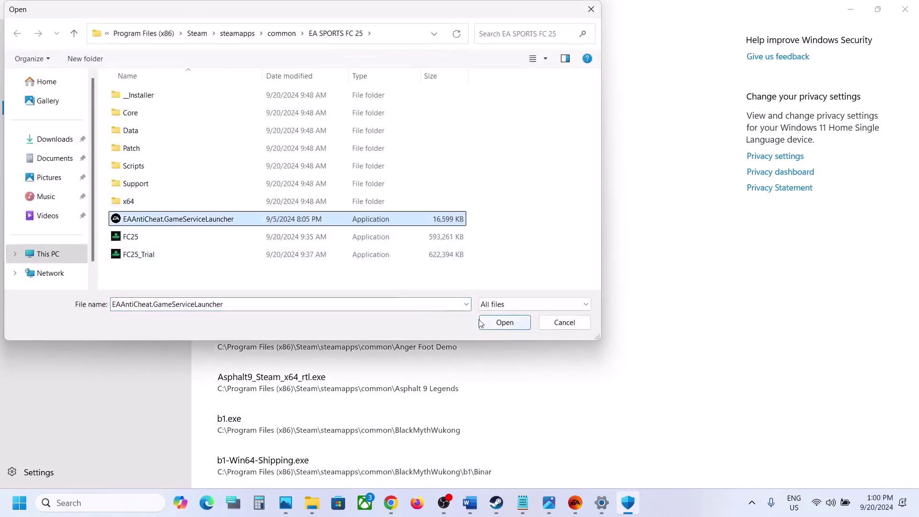
pyautogui.click(505, 322)
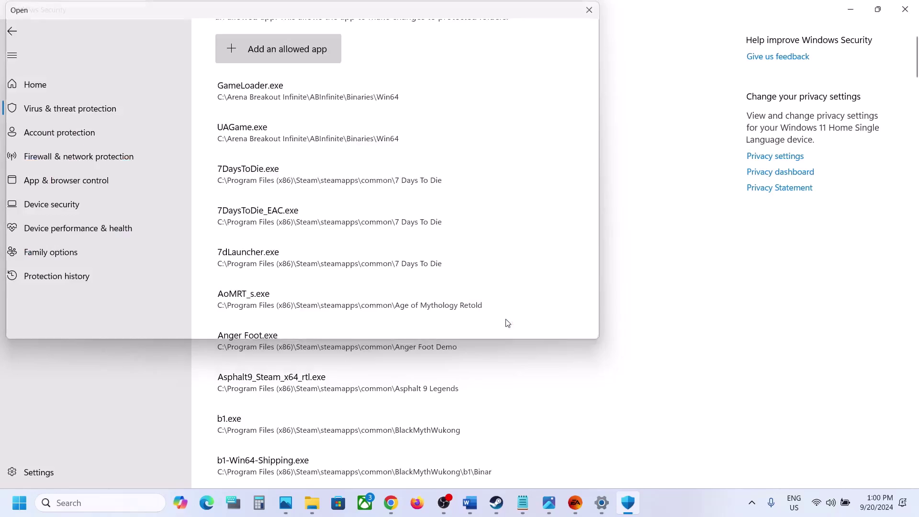
pyautogui.click(112, 510)
# - Search 'control' to reach Windows Defender Firewall's allowed apps list and unlock it via Change settings
pyautogui.write('control')
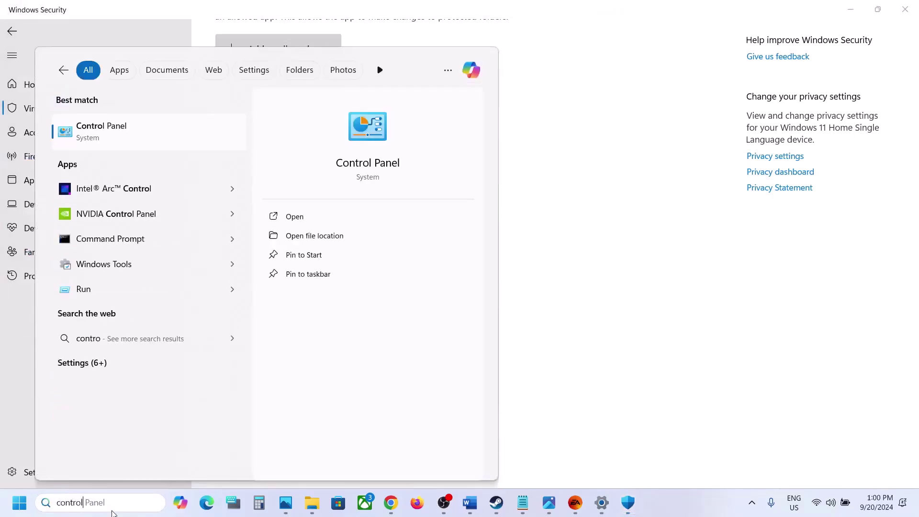
pyautogui.press('Return')
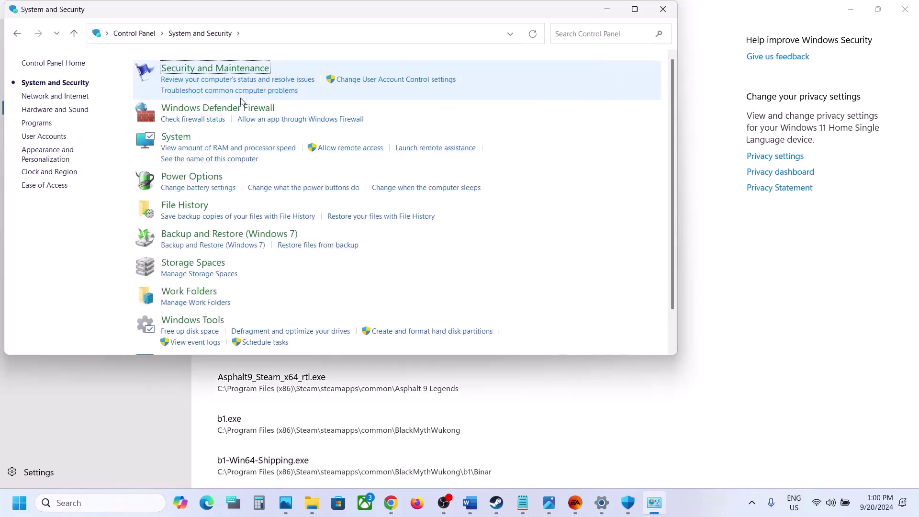
pyautogui.click(233, 108)
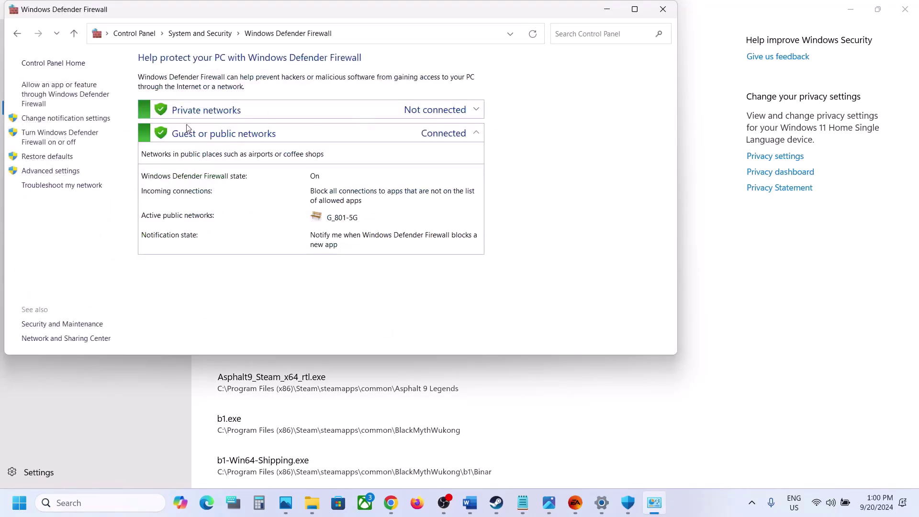
pyautogui.click(61, 94)
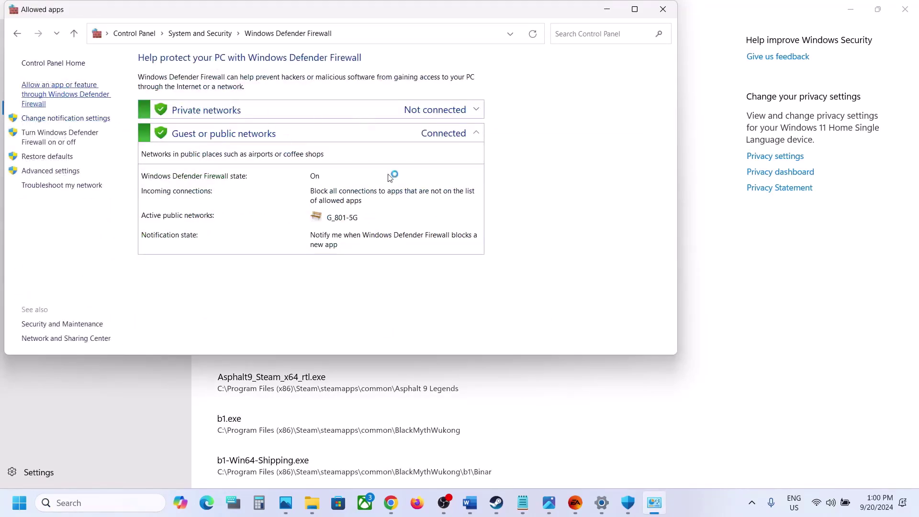
pyautogui.click(469, 97)
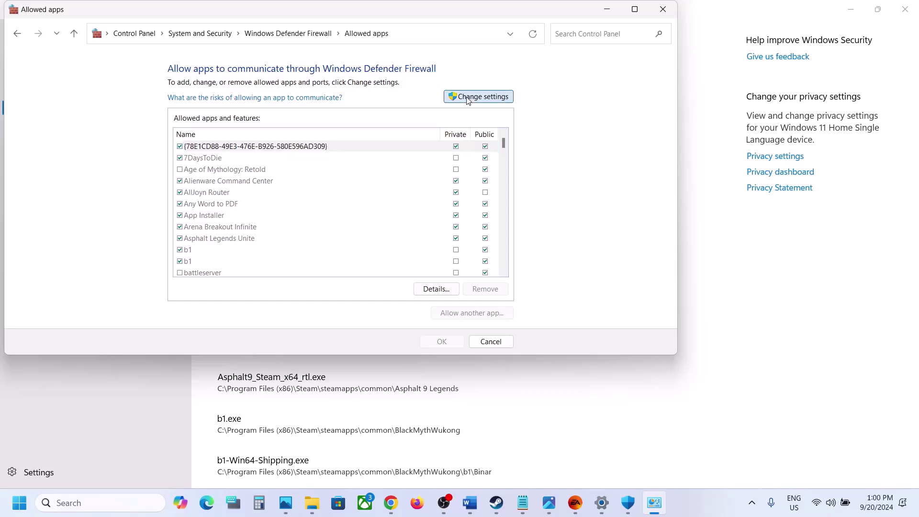
# - Try adding FC25 as a firewall exception and dismiss the already-allowed error
pyautogui.click(465, 313)
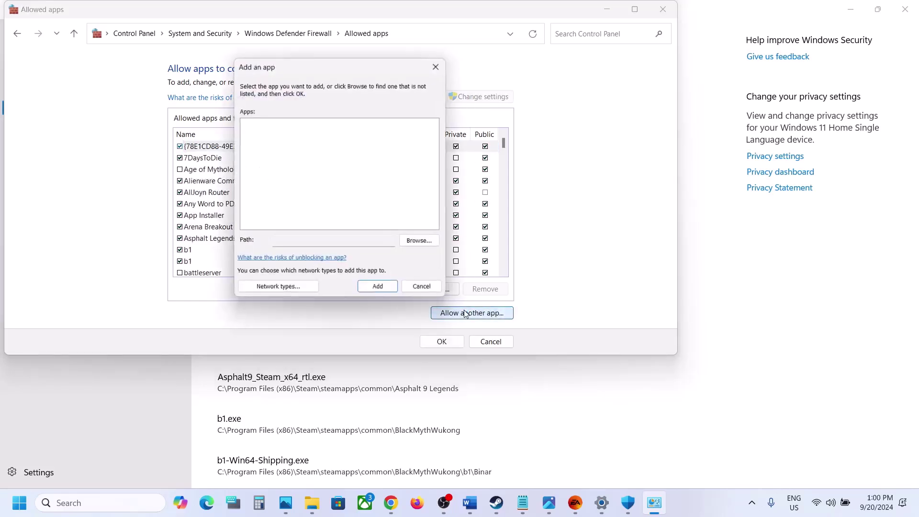
pyautogui.click(423, 242)
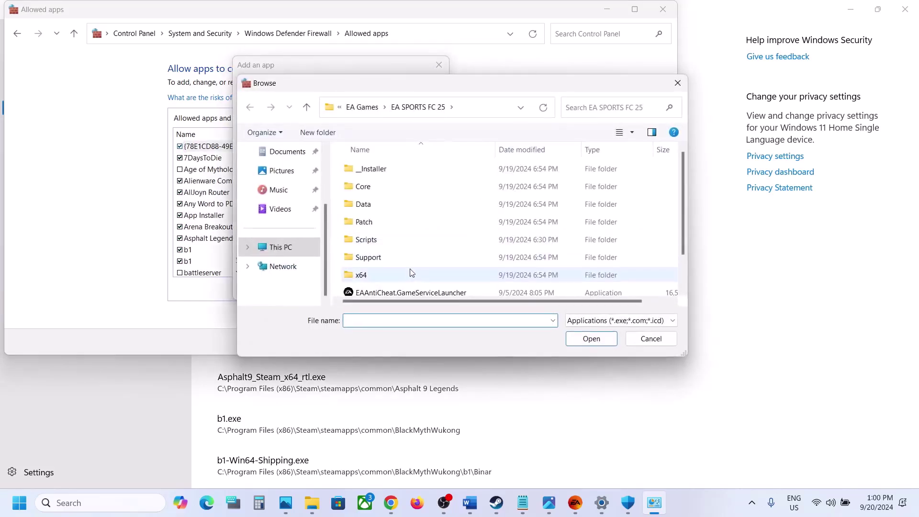
pyautogui.scroll(-1, 410, 272)
pyautogui.click(383, 273)
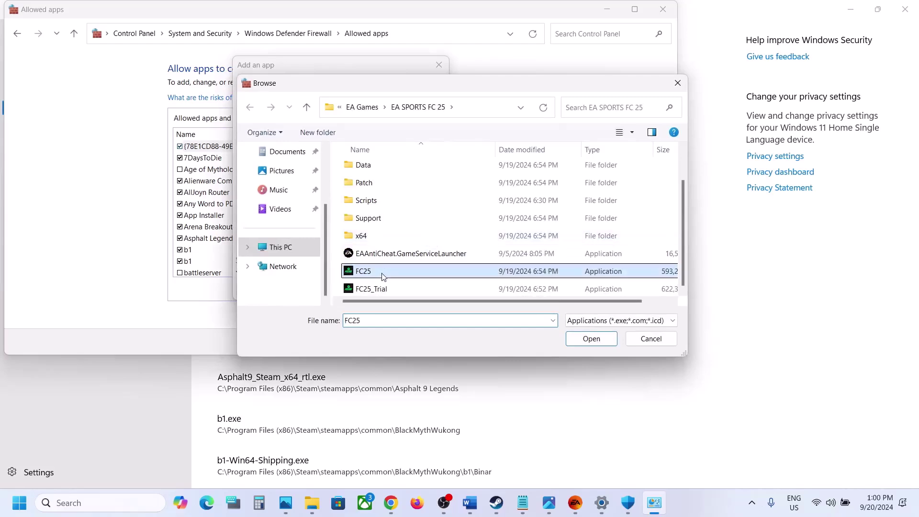
pyautogui.click(589, 339)
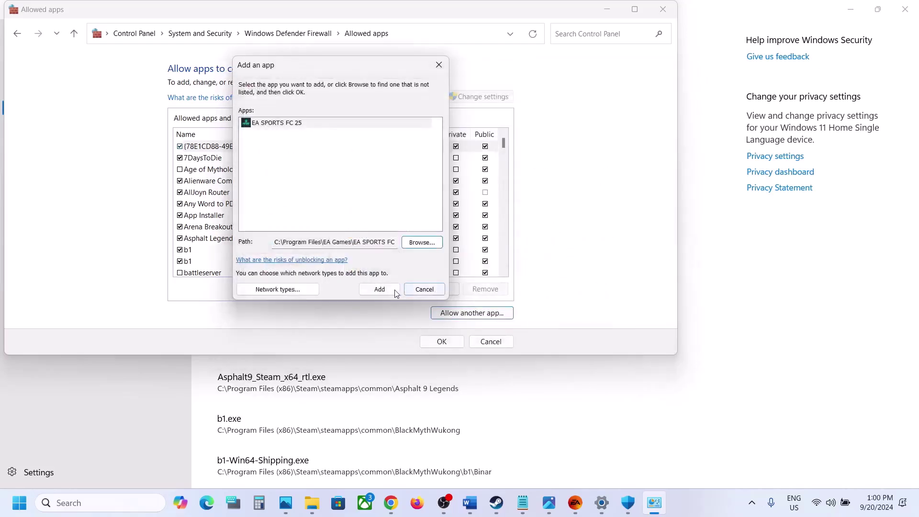
pyautogui.click(379, 290)
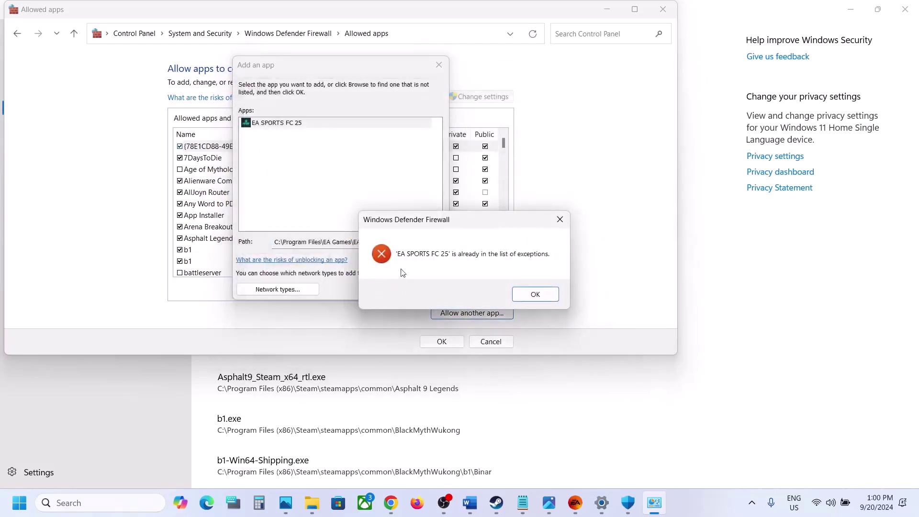
pyautogui.click(521, 291)
# - Try adding FC25_Trial as a firewall exception and dismiss the already-allowed error
pyautogui.click(423, 242)
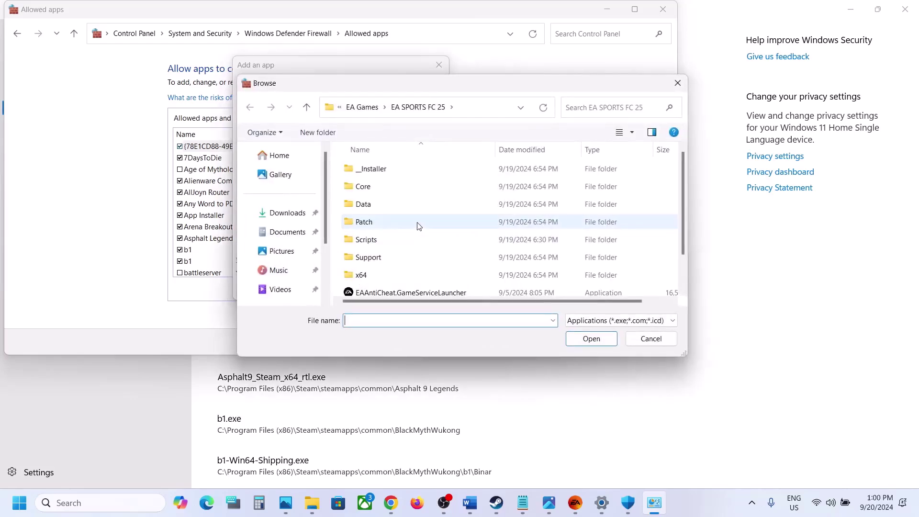
pyautogui.scroll(-1, 419, 226)
pyautogui.click(380, 289)
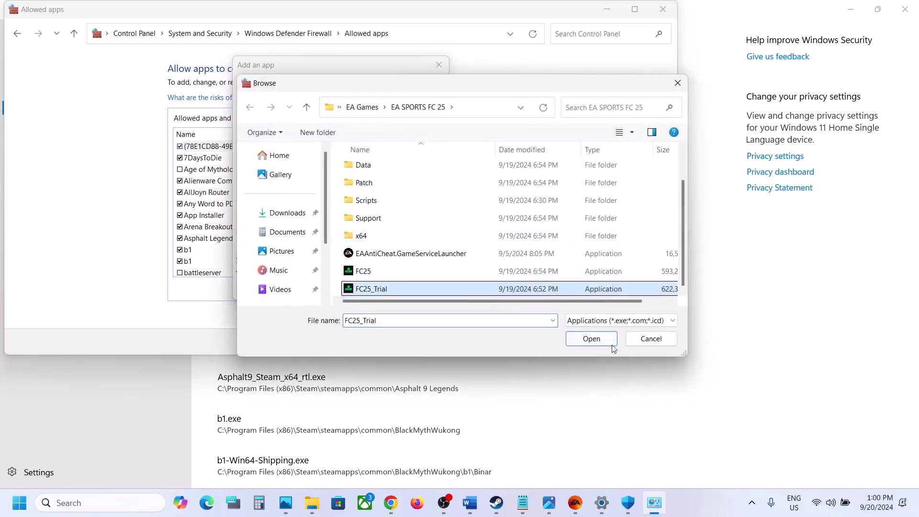
pyautogui.click(590, 340)
pyautogui.click(380, 289)
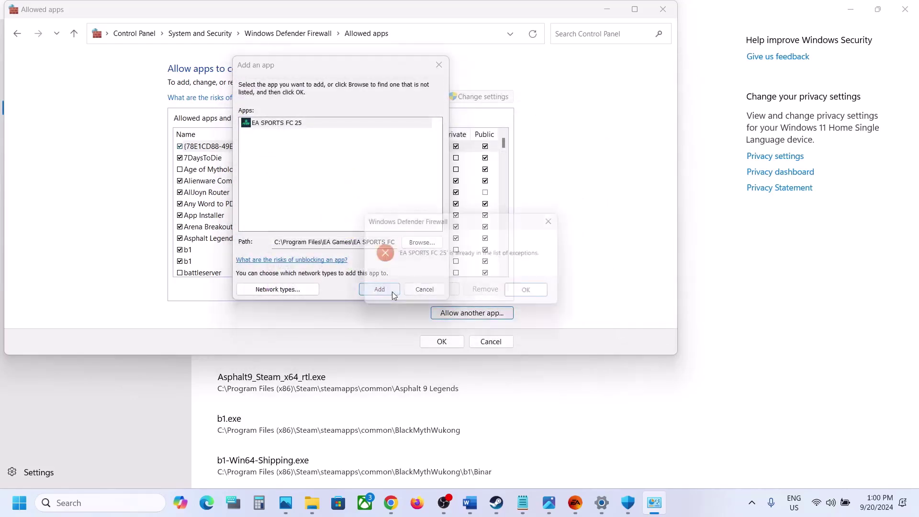
pyautogui.click(536, 294)
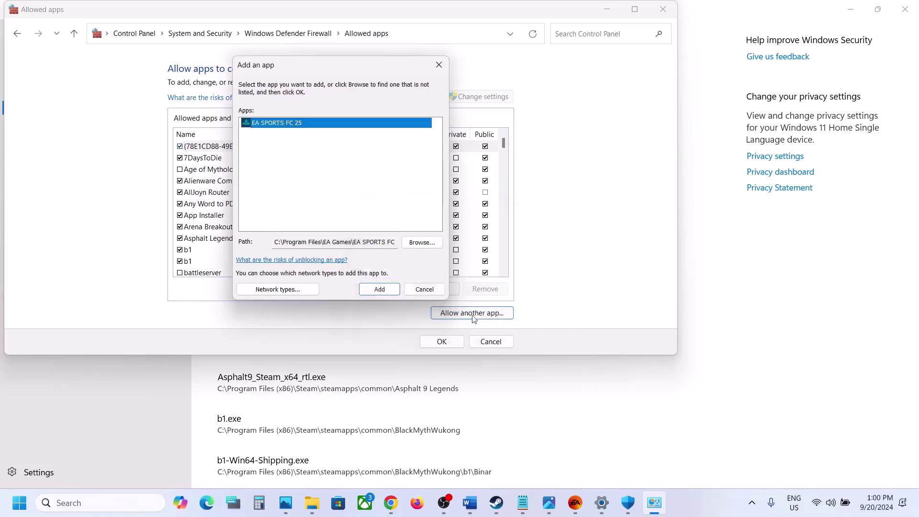
# - Try adding EAAntiCheat.GameServiceLauncher, dismiss the already-allowed error, and close the add-app dialog
pyautogui.click(417, 245)
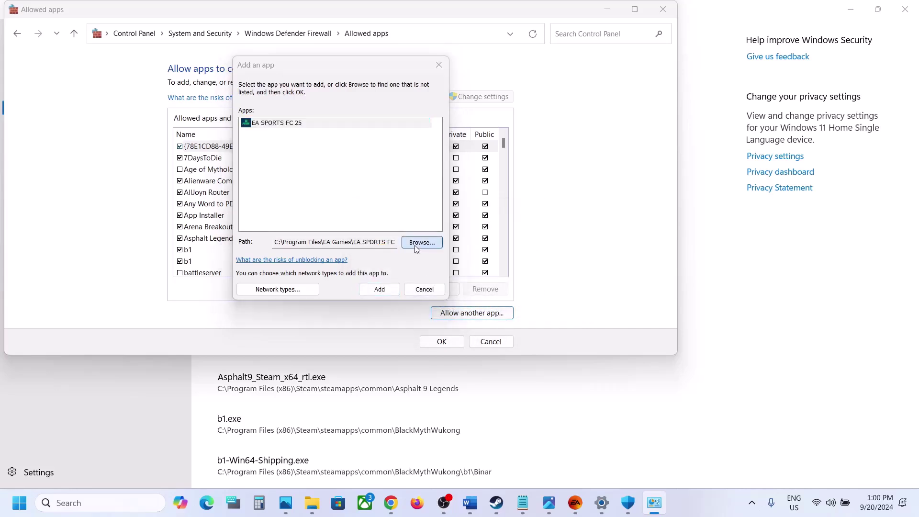
pyautogui.click(366, 290)
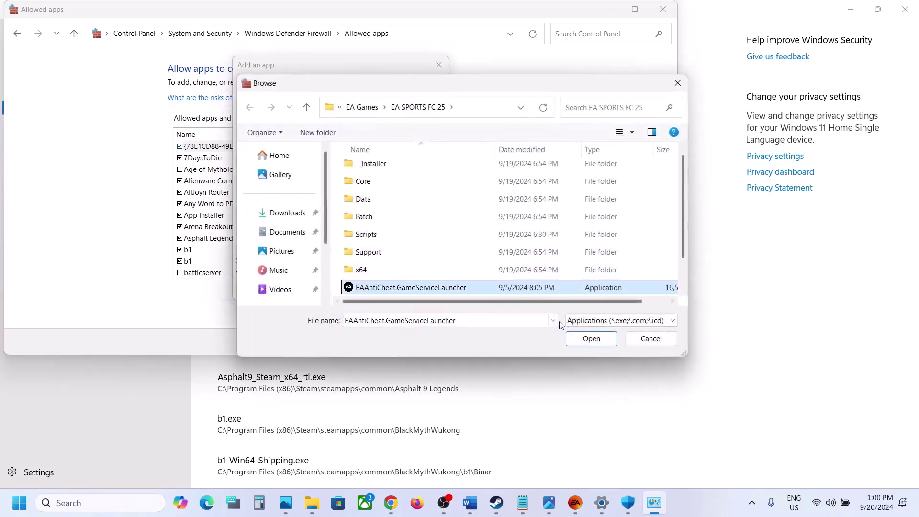
pyautogui.click(587, 337)
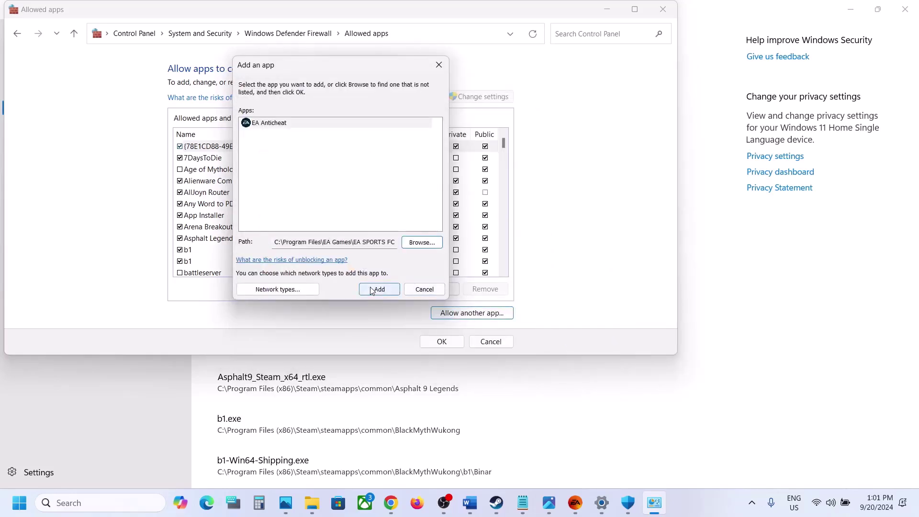
pyautogui.click(380, 289)
pyautogui.click(529, 294)
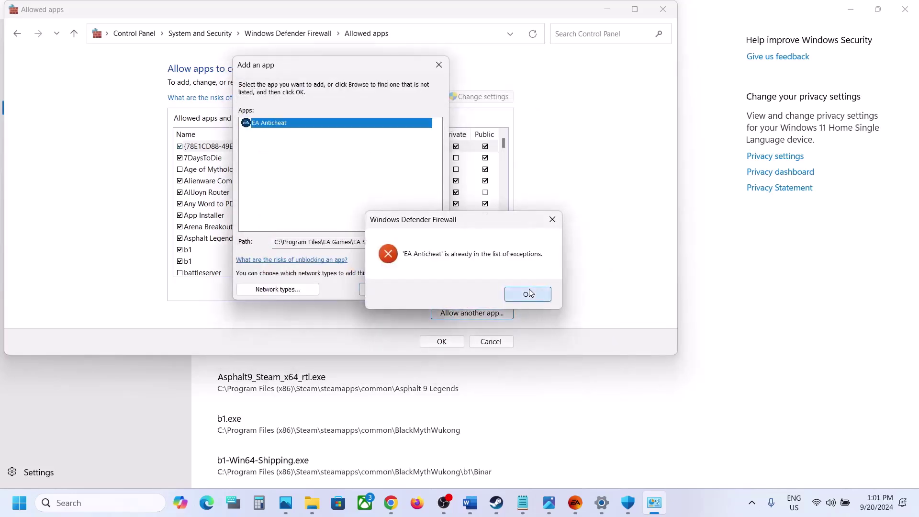
pyautogui.click(439, 64)
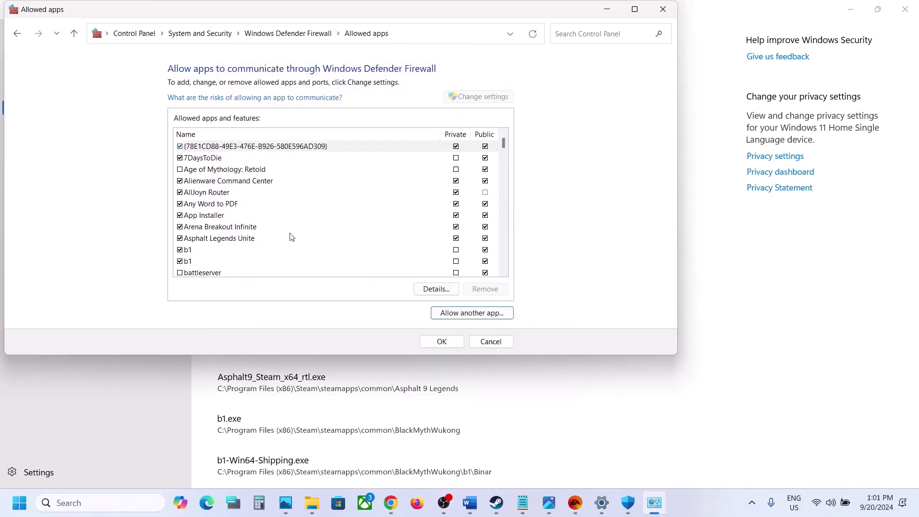
# - Check the three EA SPORTS FC 25 entries in the allowed list, then close the firewall window
pyautogui.press('e')
pyautogui.click(239, 220)
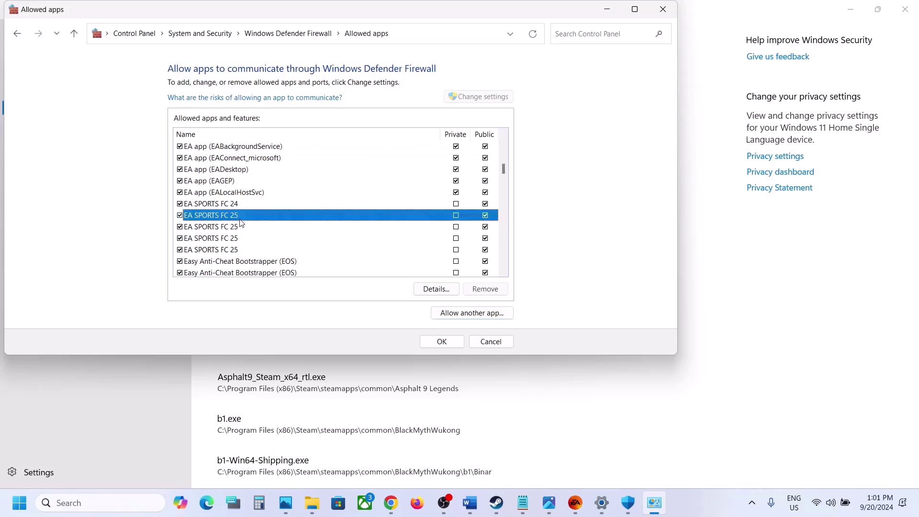
pyautogui.click(230, 236)
pyautogui.click(228, 228)
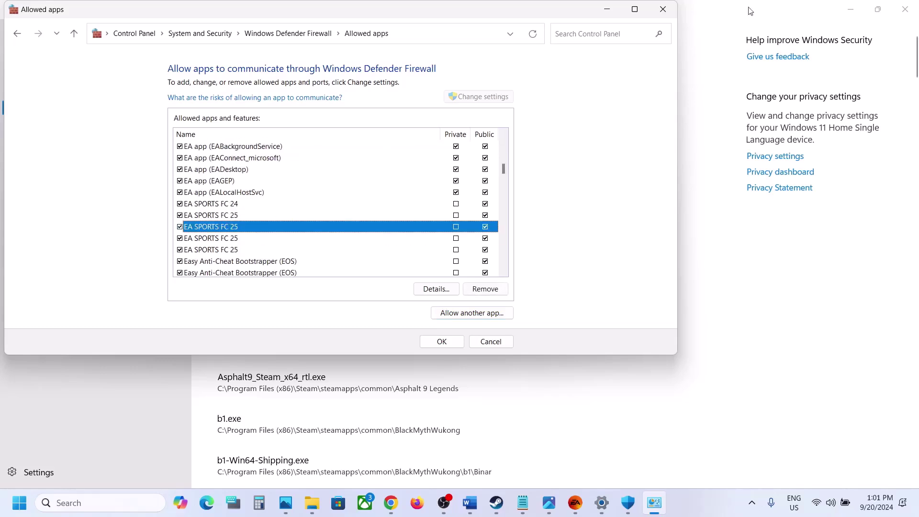
pyautogui.click(663, 9)
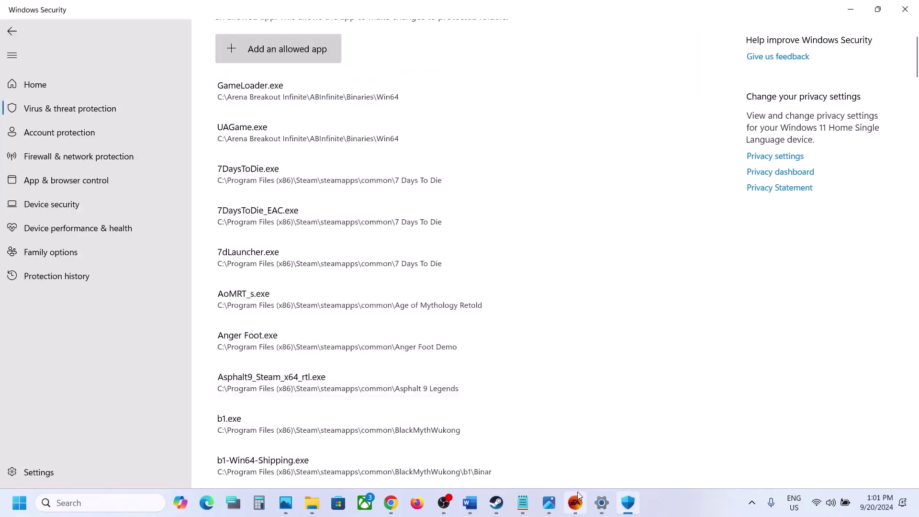
# - Highlight Step 13 'Uninstall and reinstall the game' in Word and return to Steam
pyautogui.click(474, 507)
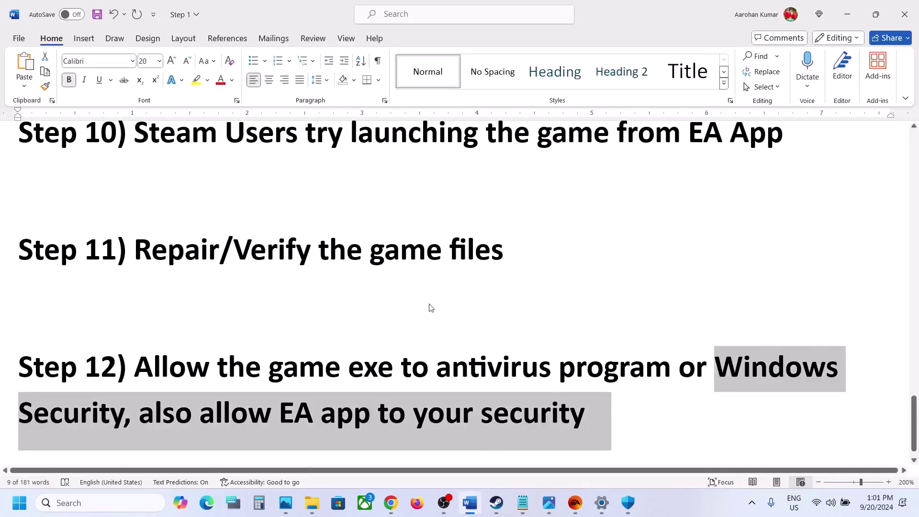
pyautogui.scroll(-3, 360, 322)
pyautogui.moveTo(179, 408); pyautogui.dragTo(553, 419)
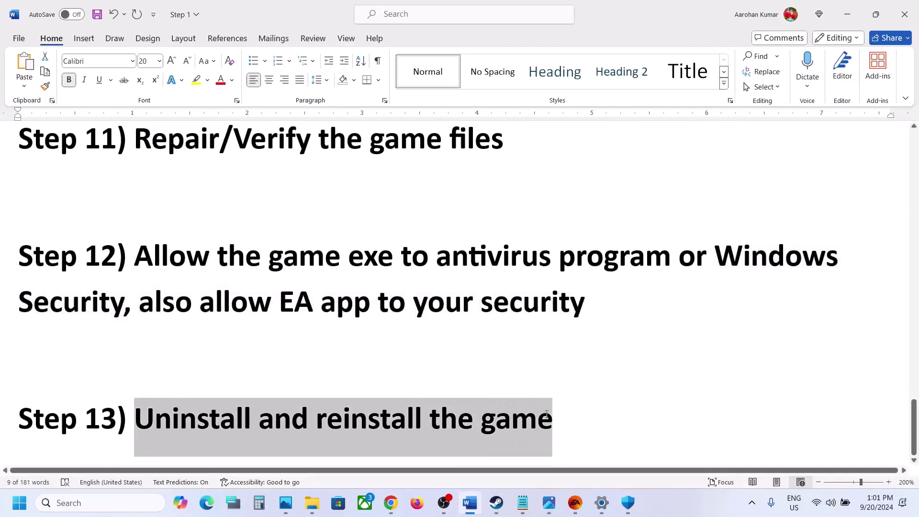
pyautogui.hotkey('alt', 'Tab')
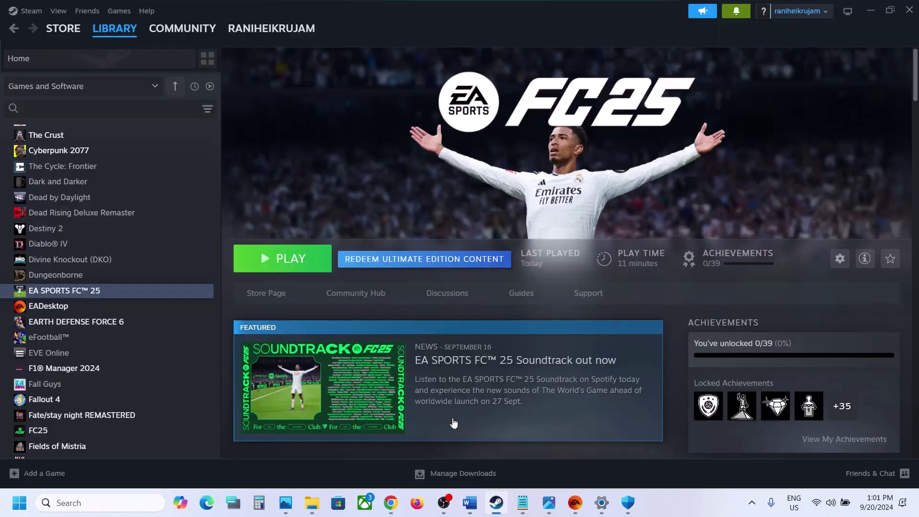
# - Show Steam's Manage > Uninstall option for EA SPORTS FC 25, then display the EA AntiCheat error screenshot
pyautogui.rightClick(85, 293)
pyautogui.moveTo(167, 362)
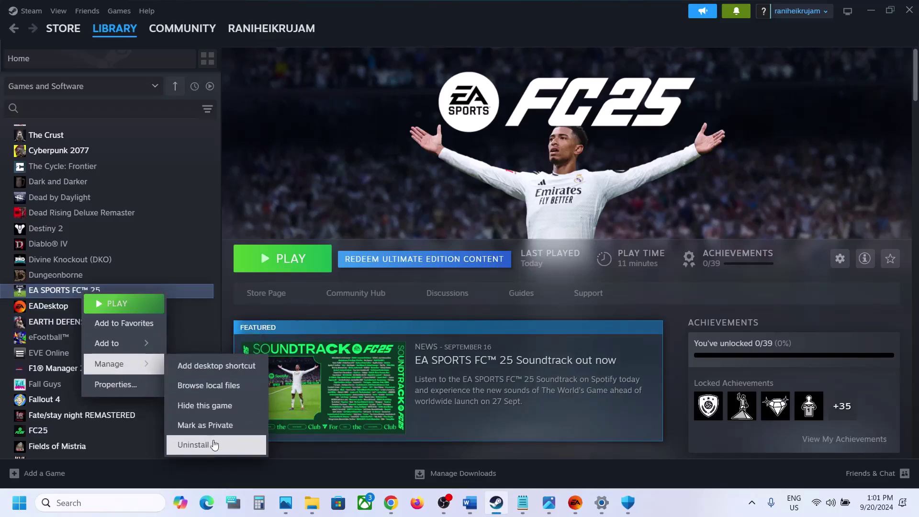
pyautogui.click(478, 506)
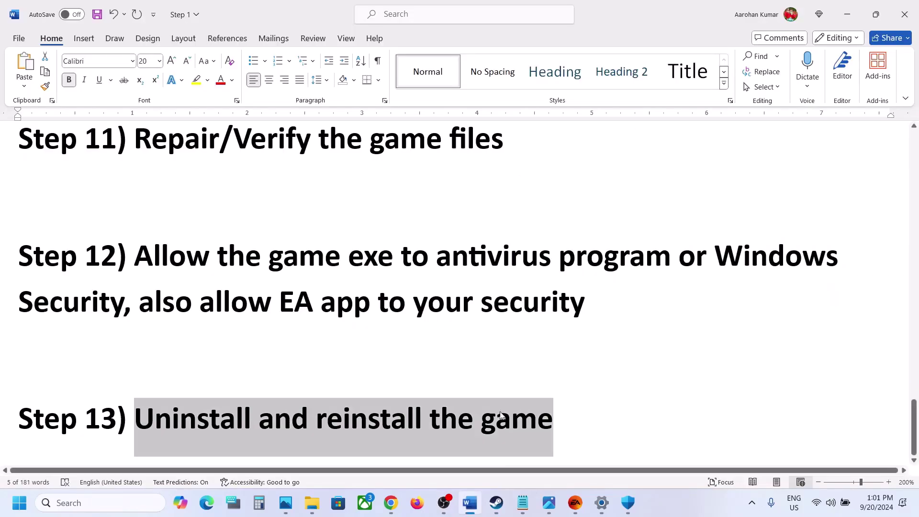
pyautogui.click(575, 503)
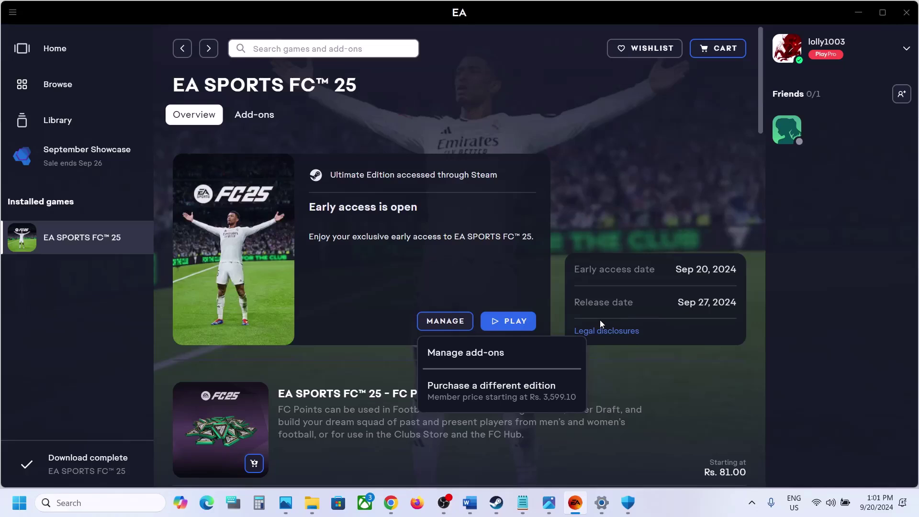
pyautogui.click(551, 502)
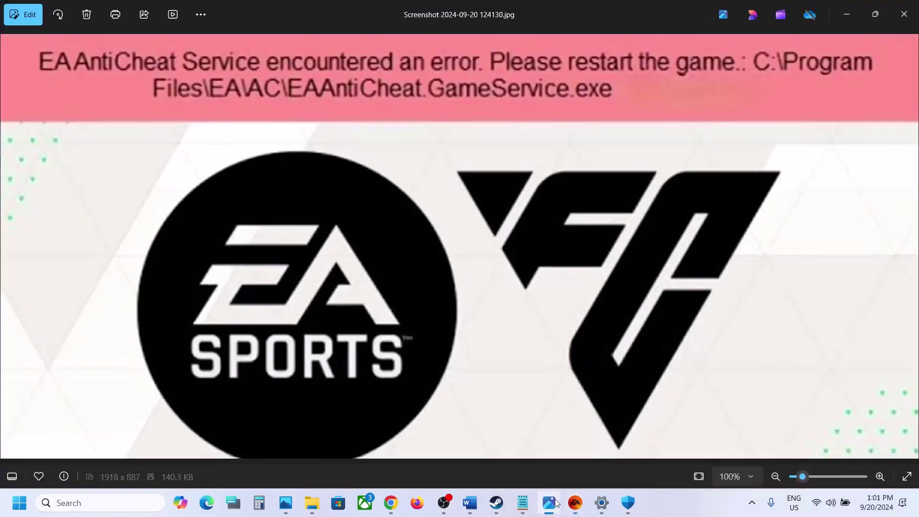